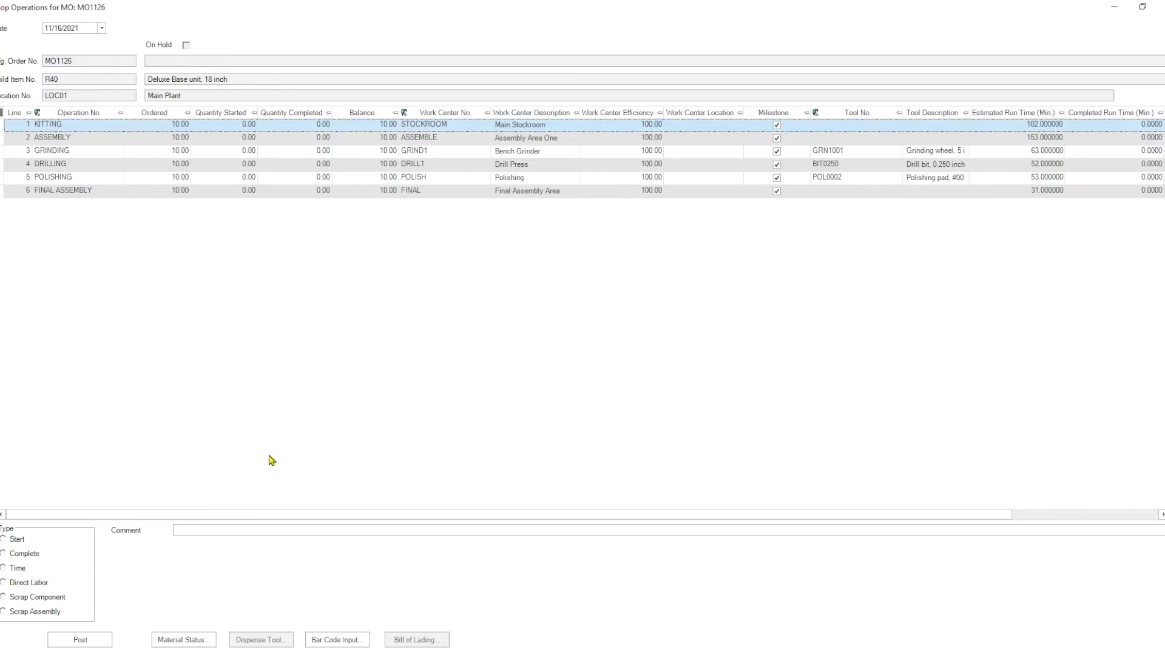
# Review the shop operations of manufacturing order MO1127 and return to the manufacturing orders list.
pyautogui.click(1162, 6)
pyautogui.click(158, 37)
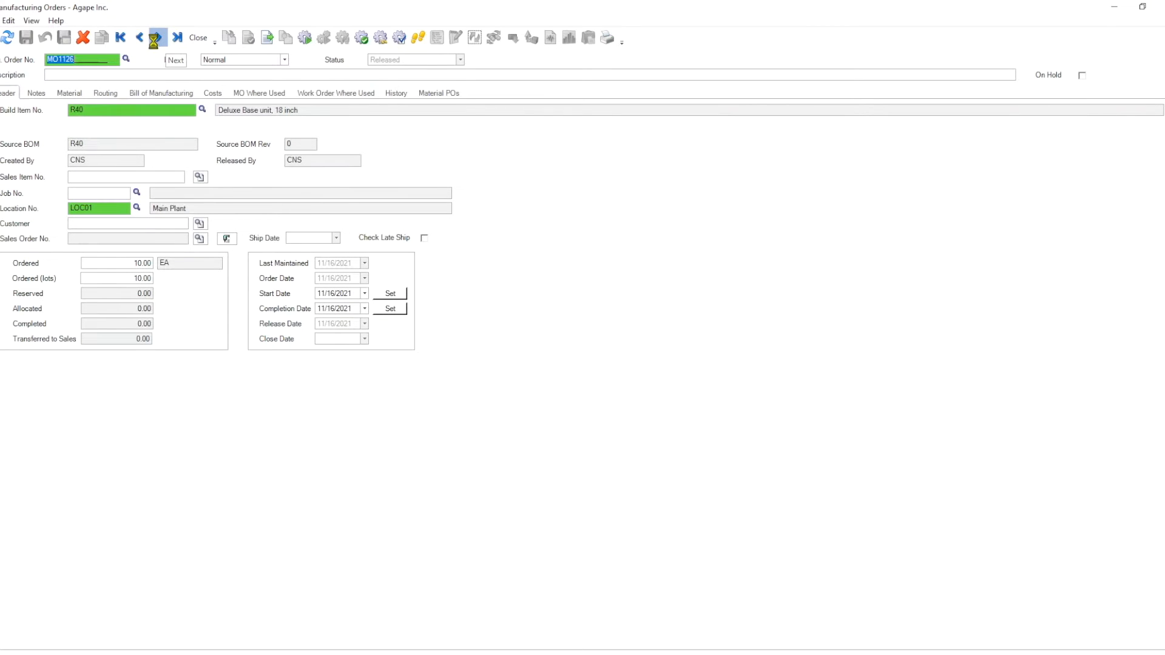
pyautogui.click(421, 38)
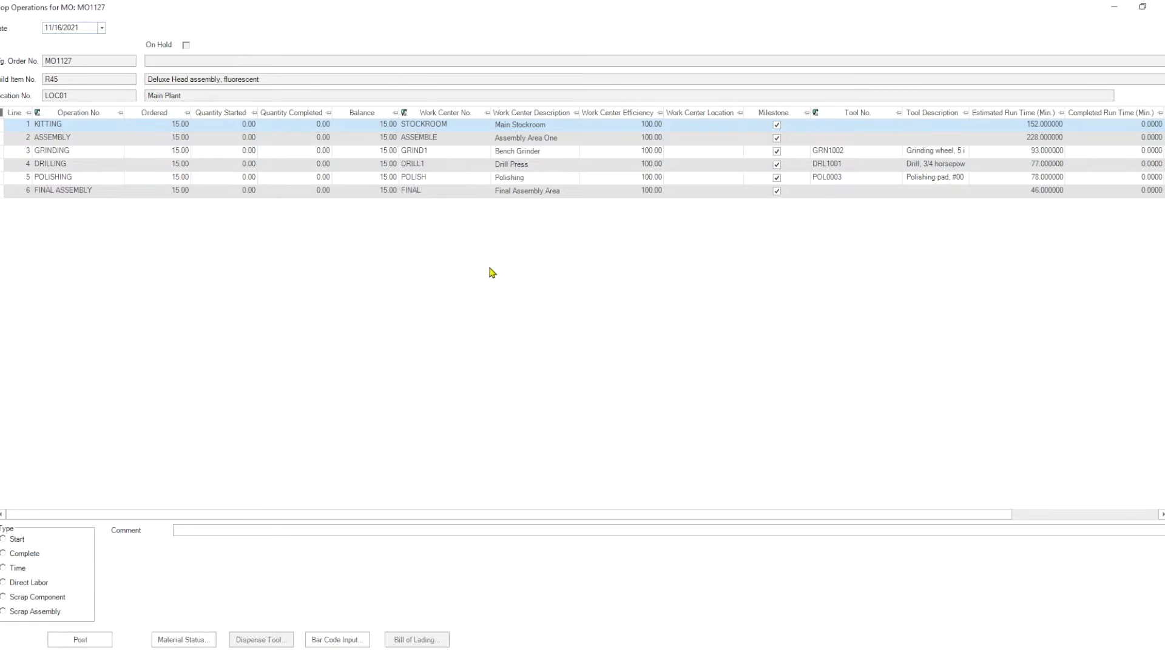
pyautogui.click(1161, 6)
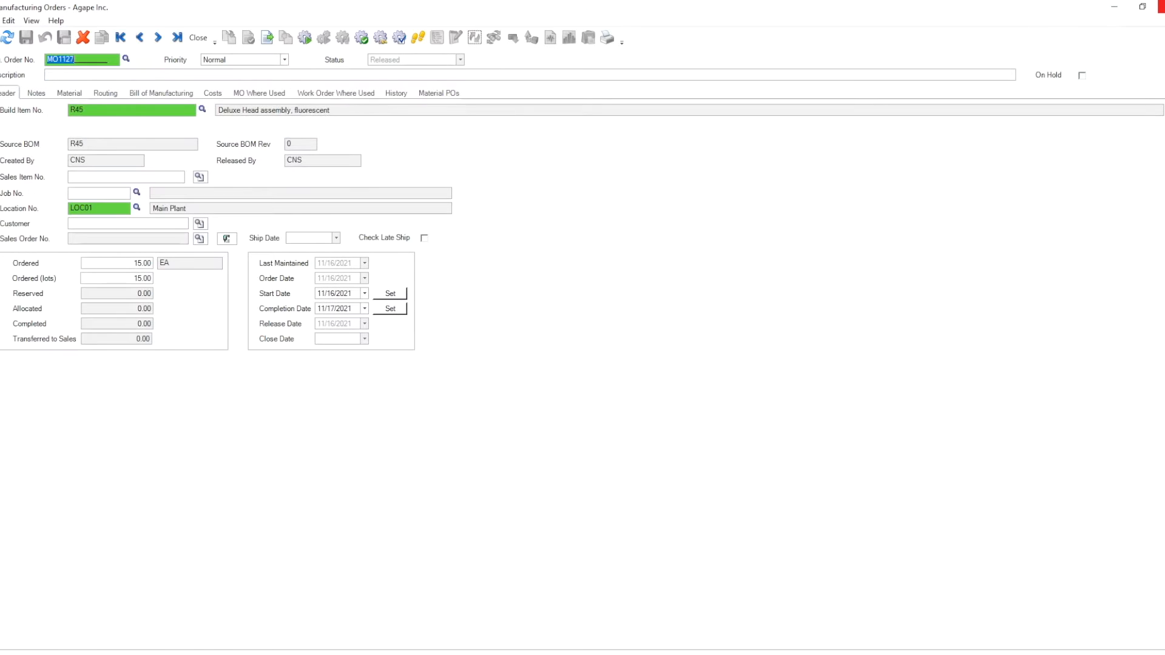
pyautogui.click(199, 38)
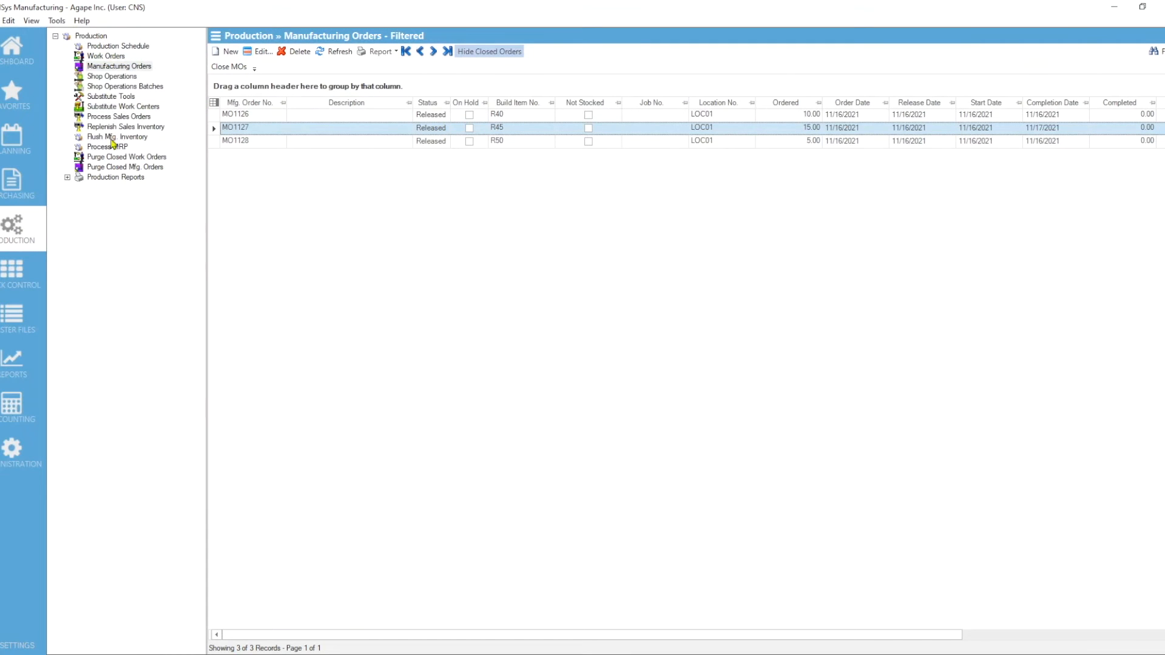
# Create a new shop operations batch with the description "2021-11-16 Opertaions".
pyautogui.click(121, 86)
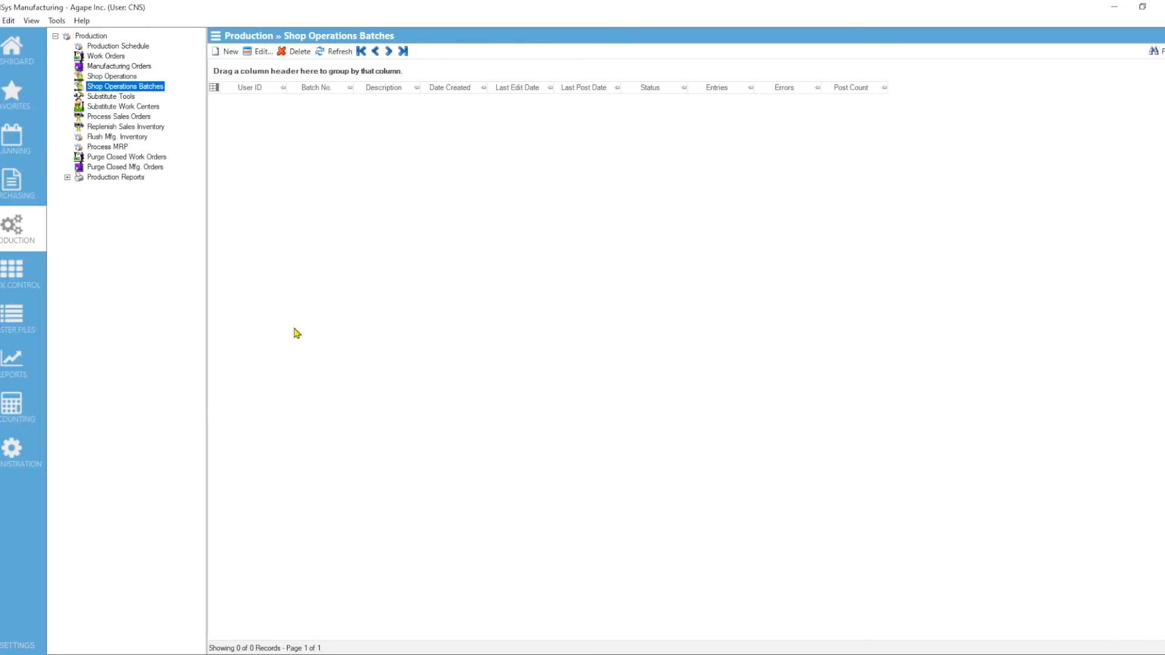
pyautogui.click(225, 53)
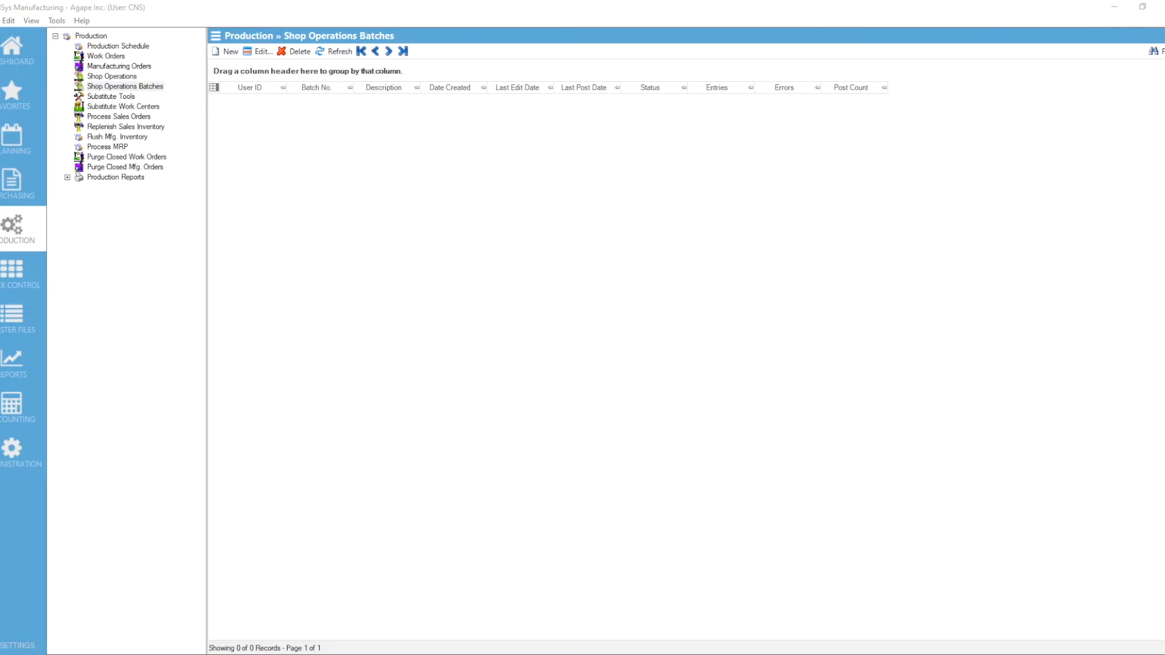
pyautogui.moveTo(620, 150); pyautogui.dragTo(619, 141)
pyautogui.doubleClick(632, 138)
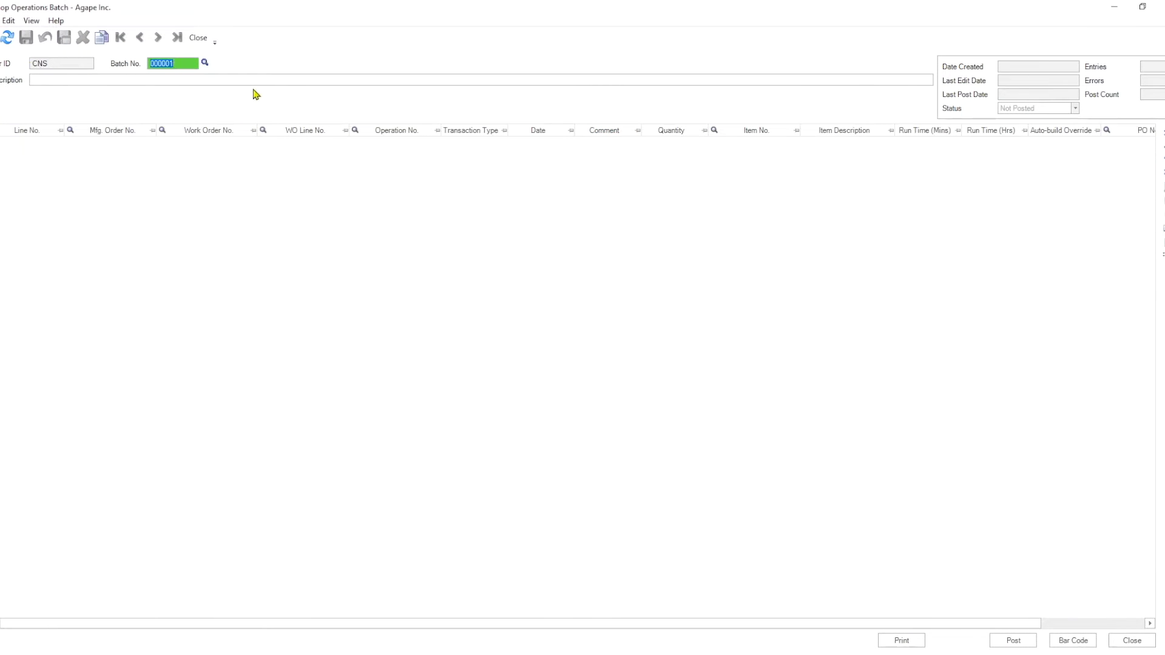
pyautogui.click(121, 80)
# Add a batch line for manufacturing order MO1128 with operation KITTING and transaction type Complete.
pyautogui.click(1162, 194)
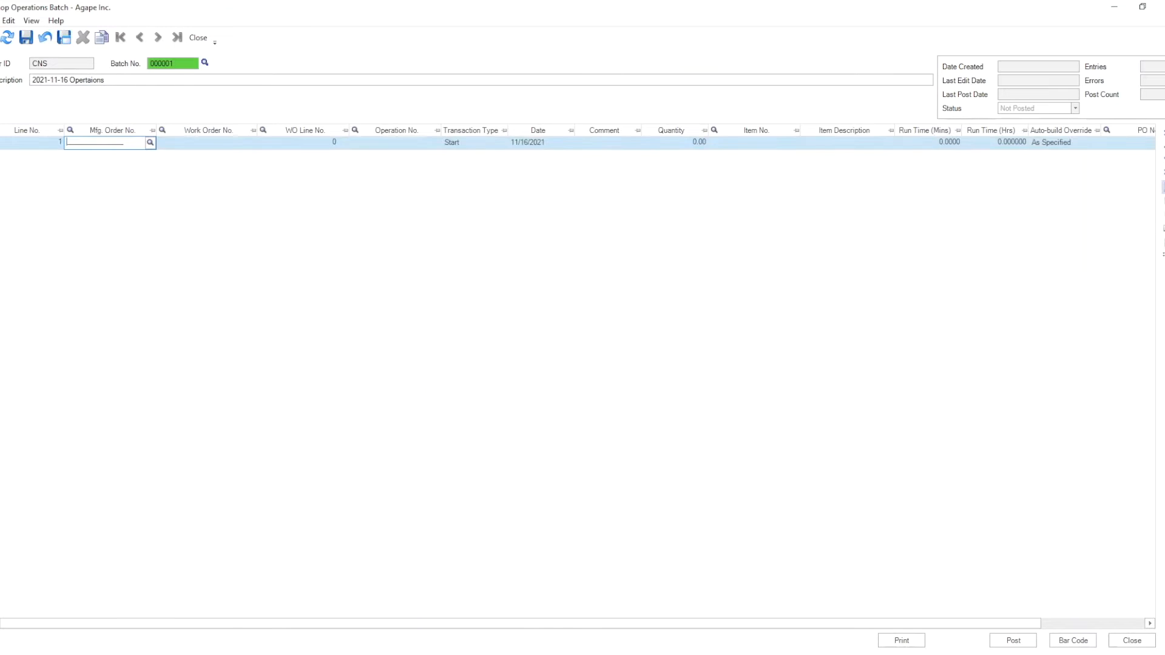
pyautogui.click(150, 142)
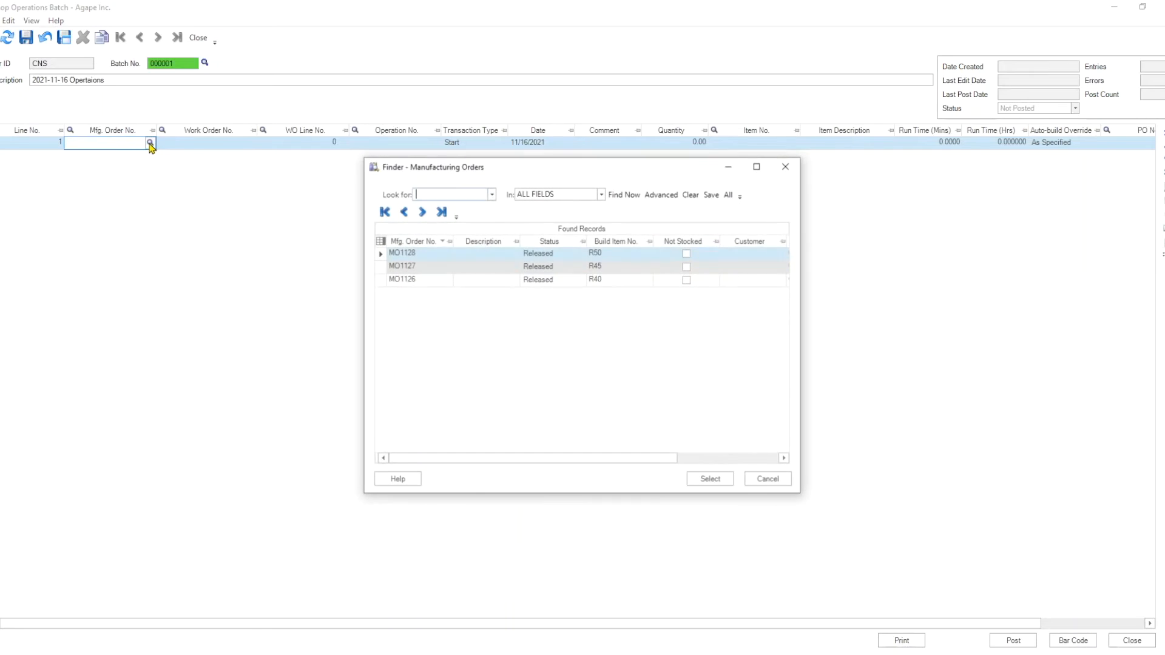
pyautogui.doubleClick(403, 254)
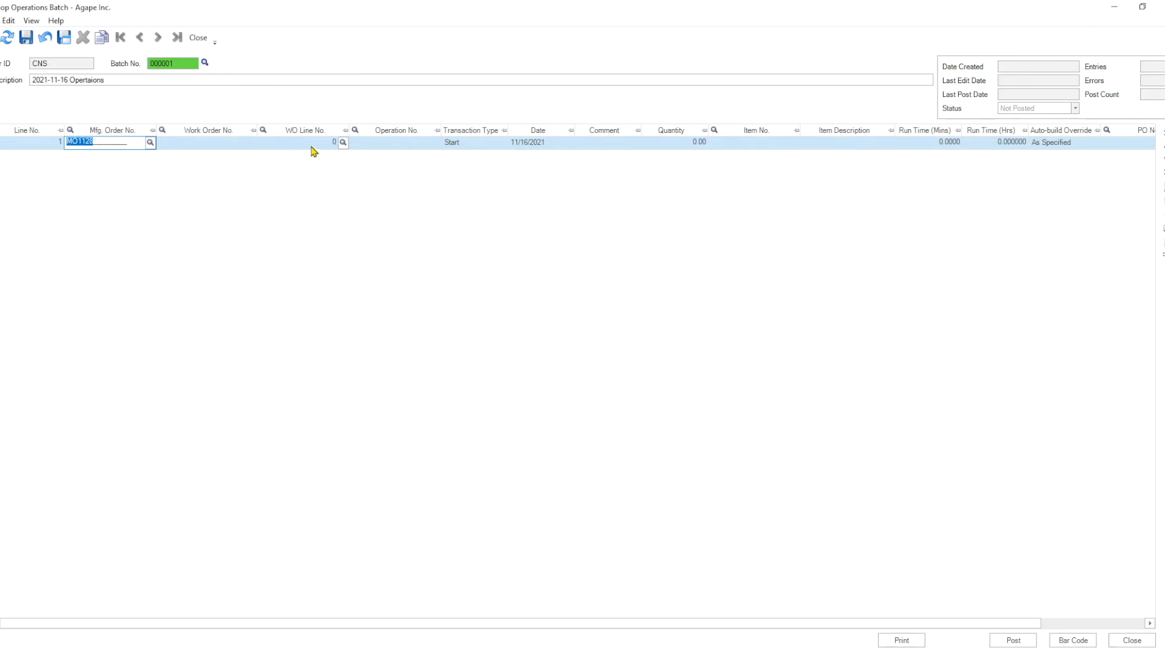
pyautogui.click(435, 143)
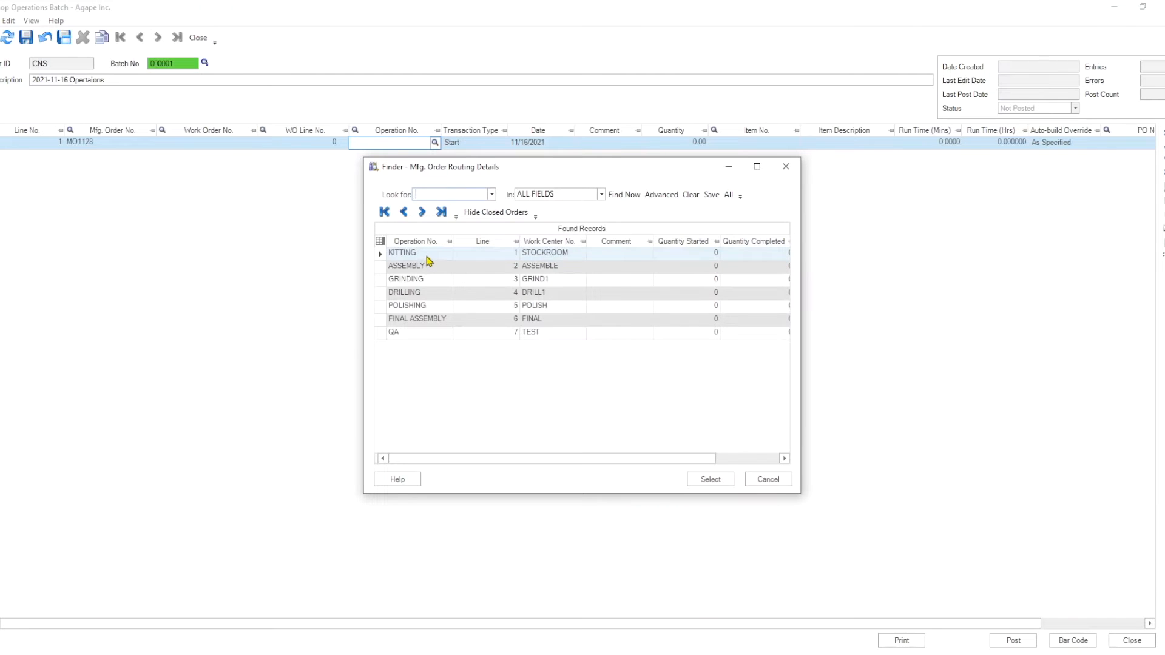
pyautogui.doubleClick(427, 253)
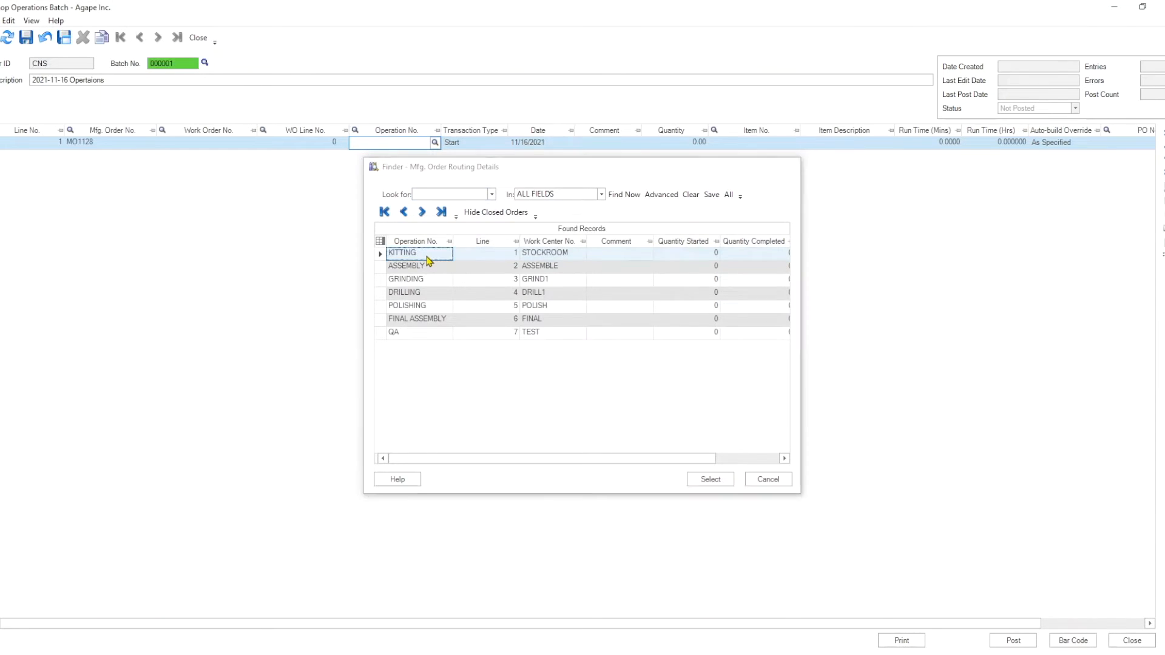
pyautogui.click(502, 144)
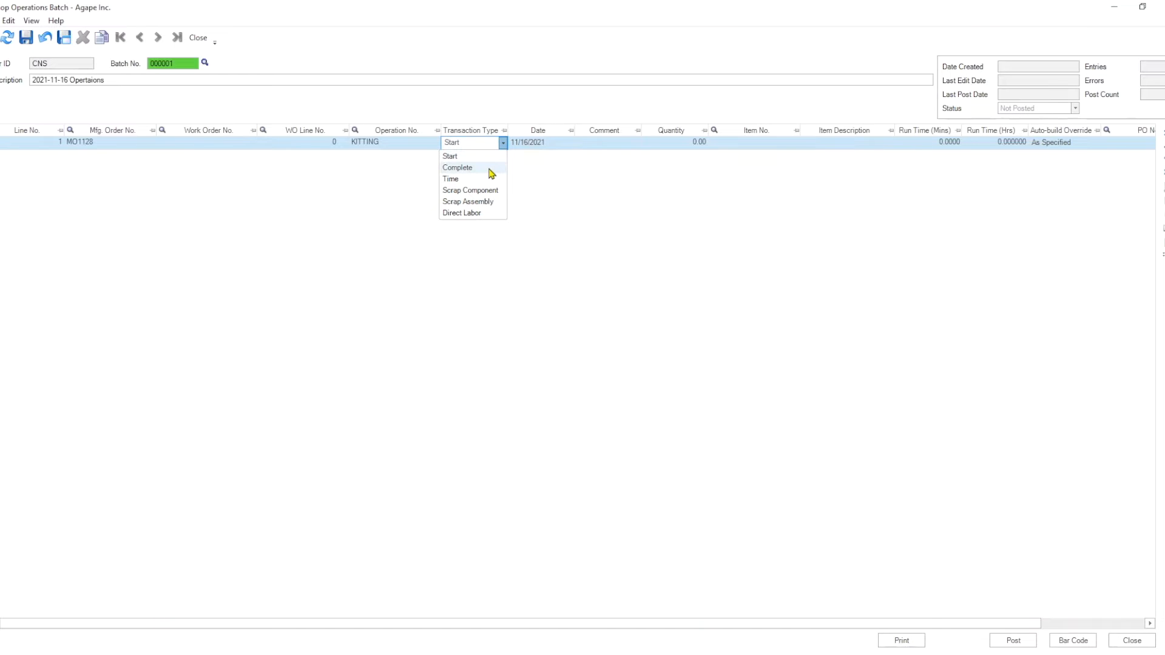
pyautogui.click(491, 169)
# Set the KITTING line's quantity to 5 and its run time to 120 minutes.
pyautogui.click(619, 148)
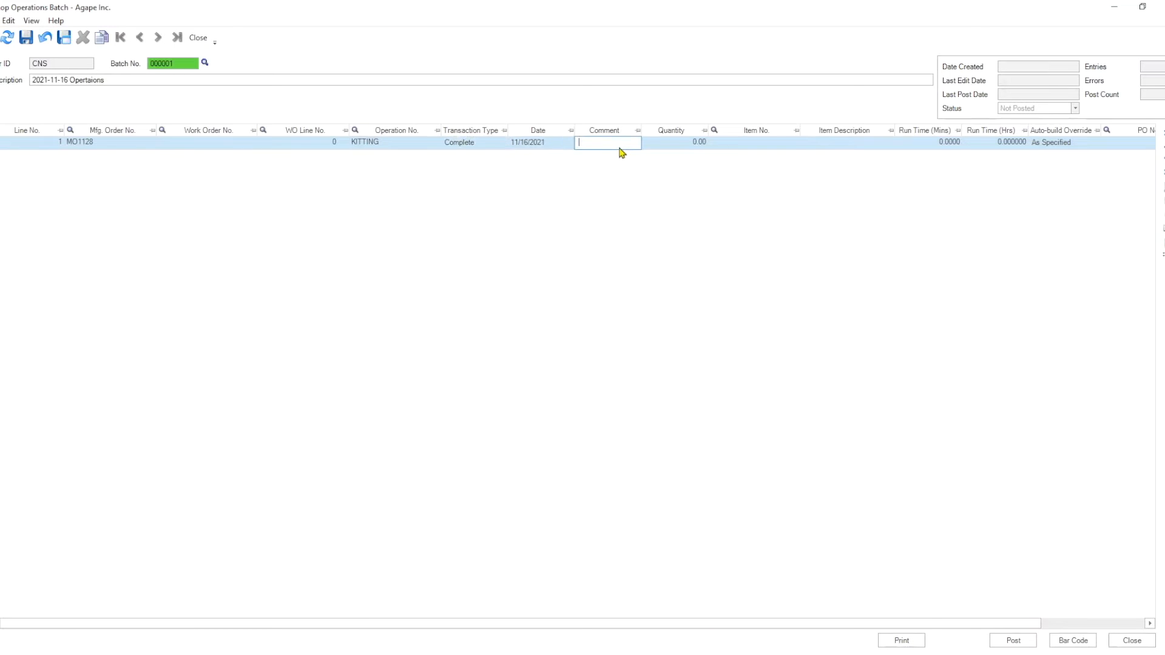
pyautogui.click(691, 145)
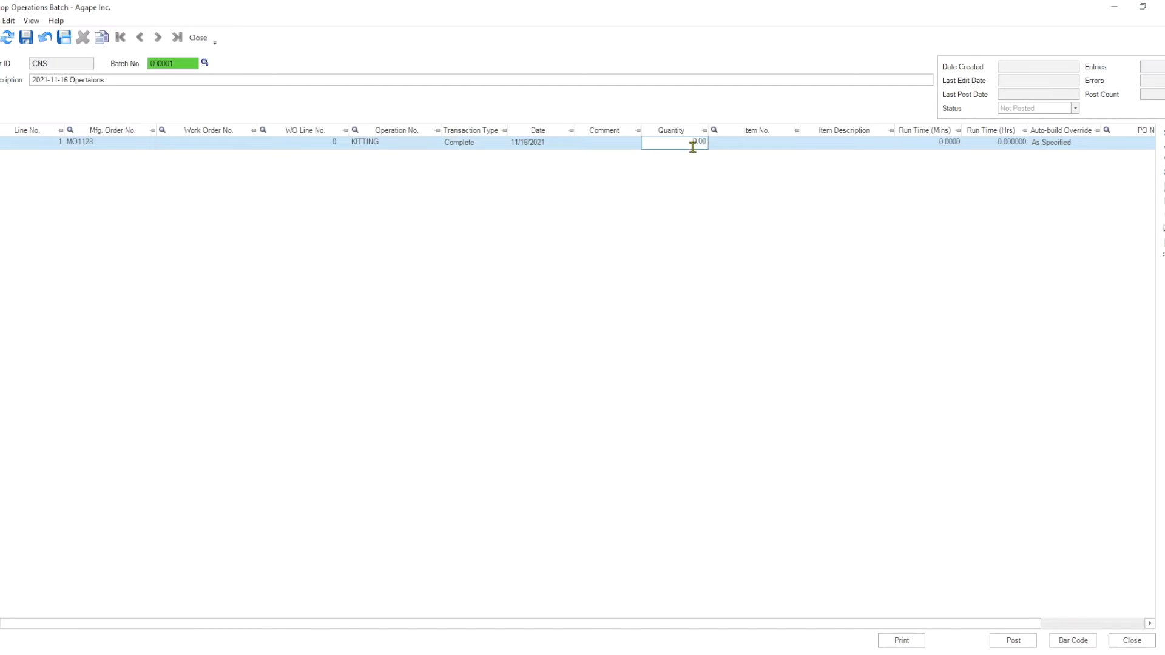
pyautogui.write('5.')
pyautogui.click(739, 148)
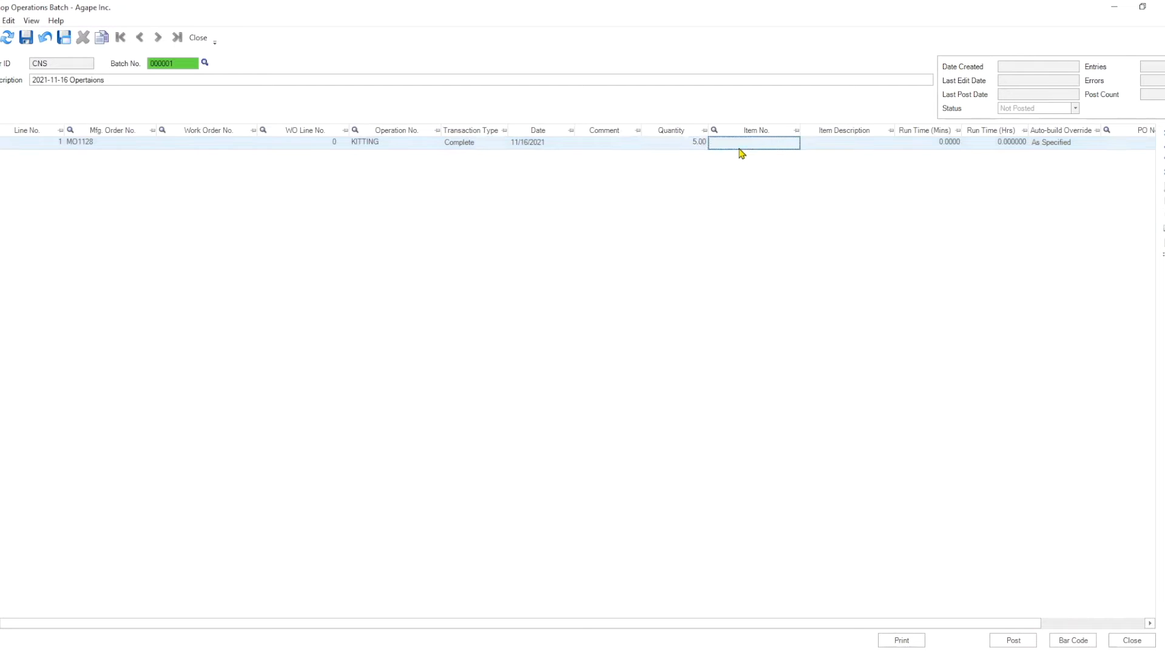
pyautogui.click(925, 149)
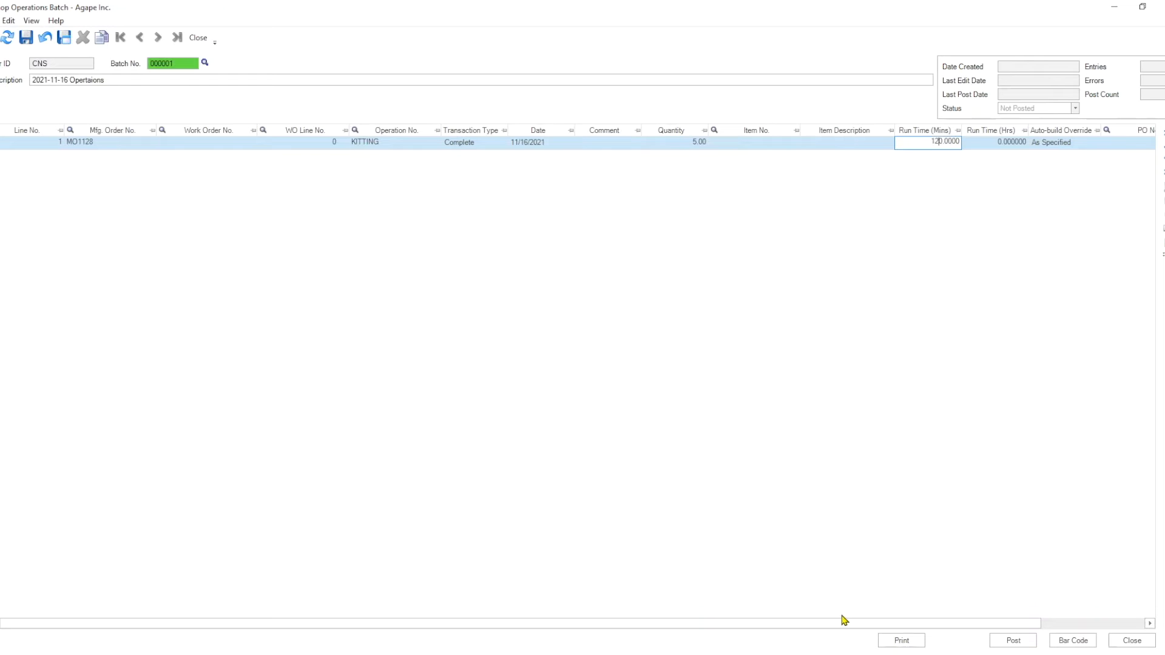
pyautogui.hscroll(3, 967, 631)
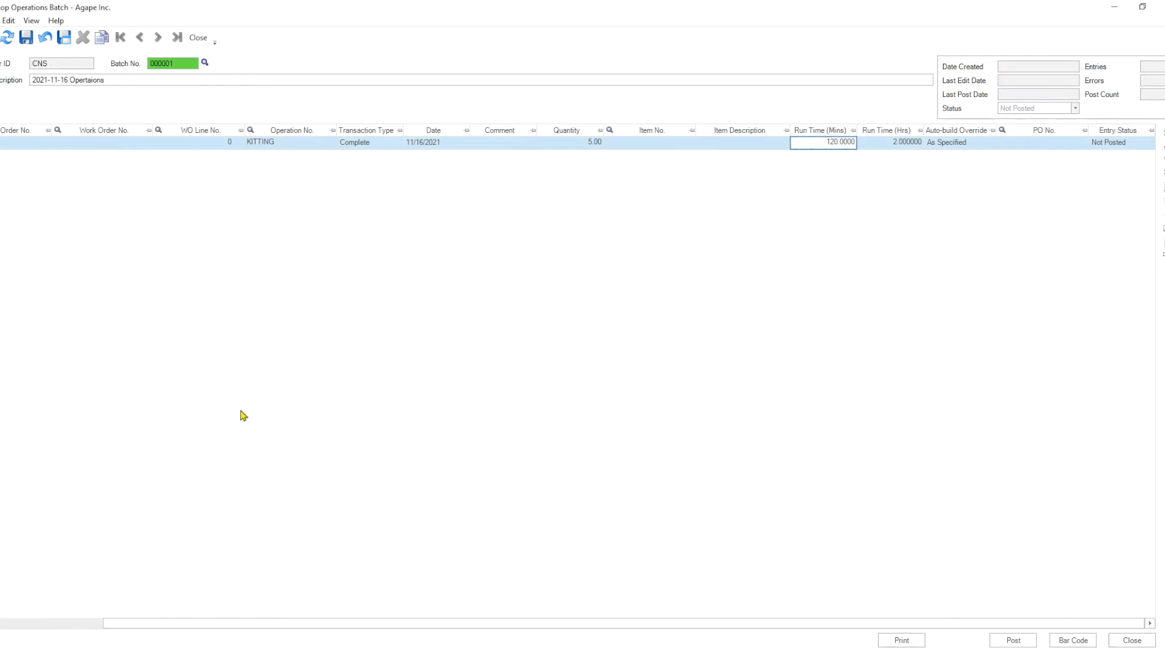
pyautogui.hscroll(-3, 923, 624)
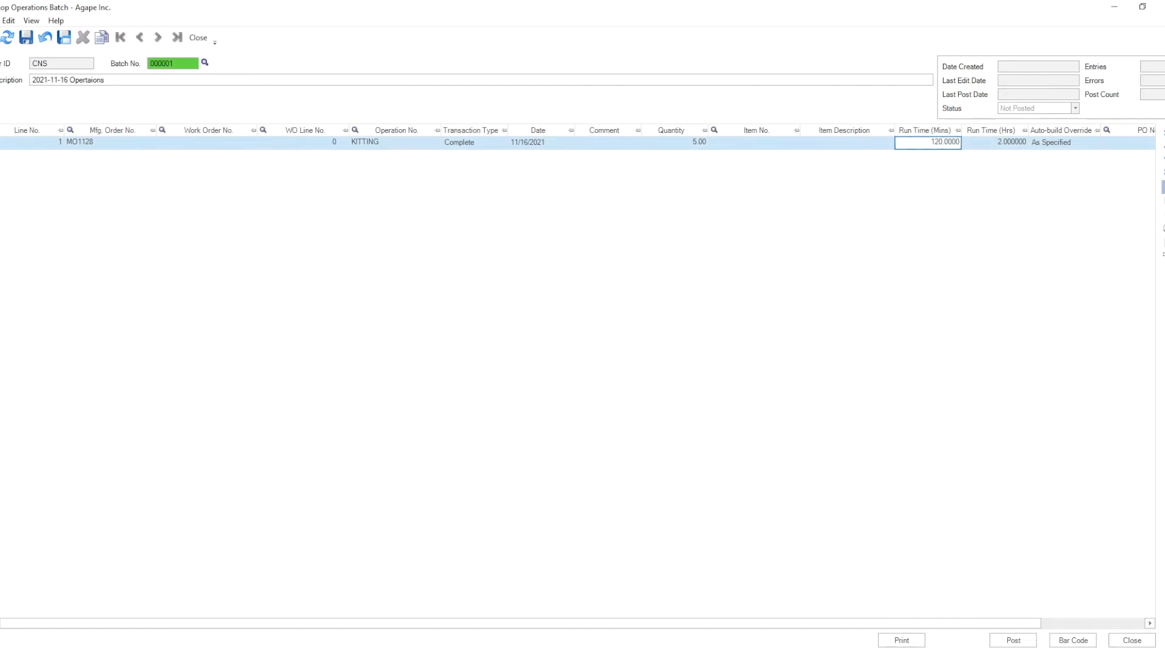
# Add a second batch line for manufacturing order MO1127 with operation GRINDING and transaction type Time.
pyautogui.press('Down')
pyautogui.click(150, 156)
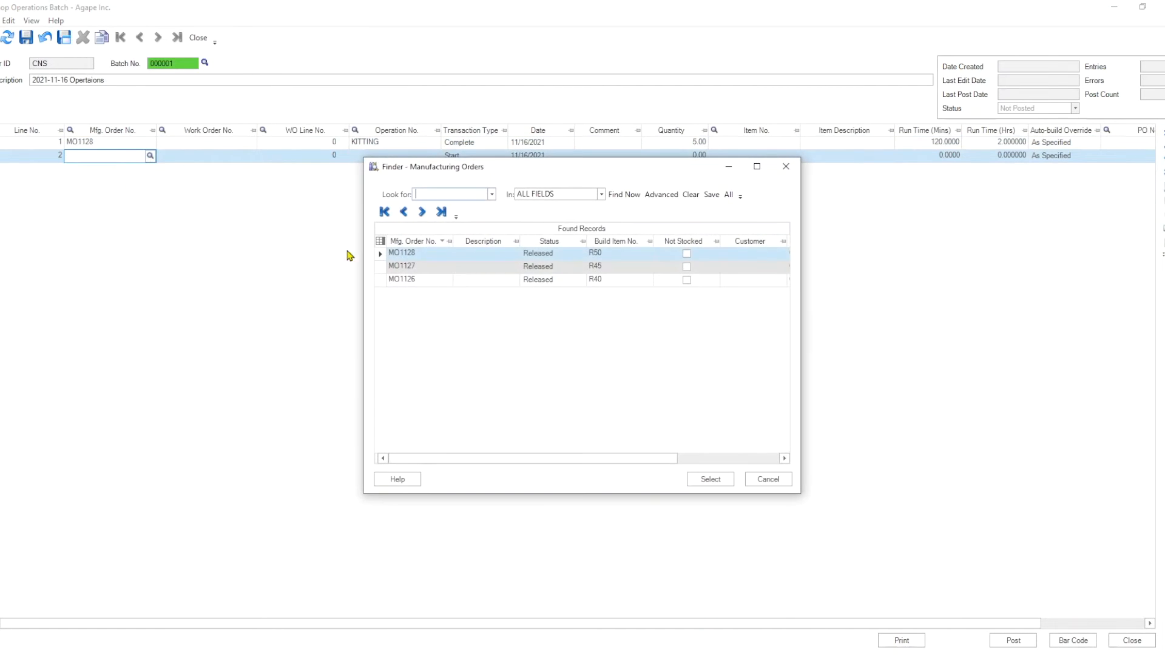
pyautogui.doubleClick(425, 265)
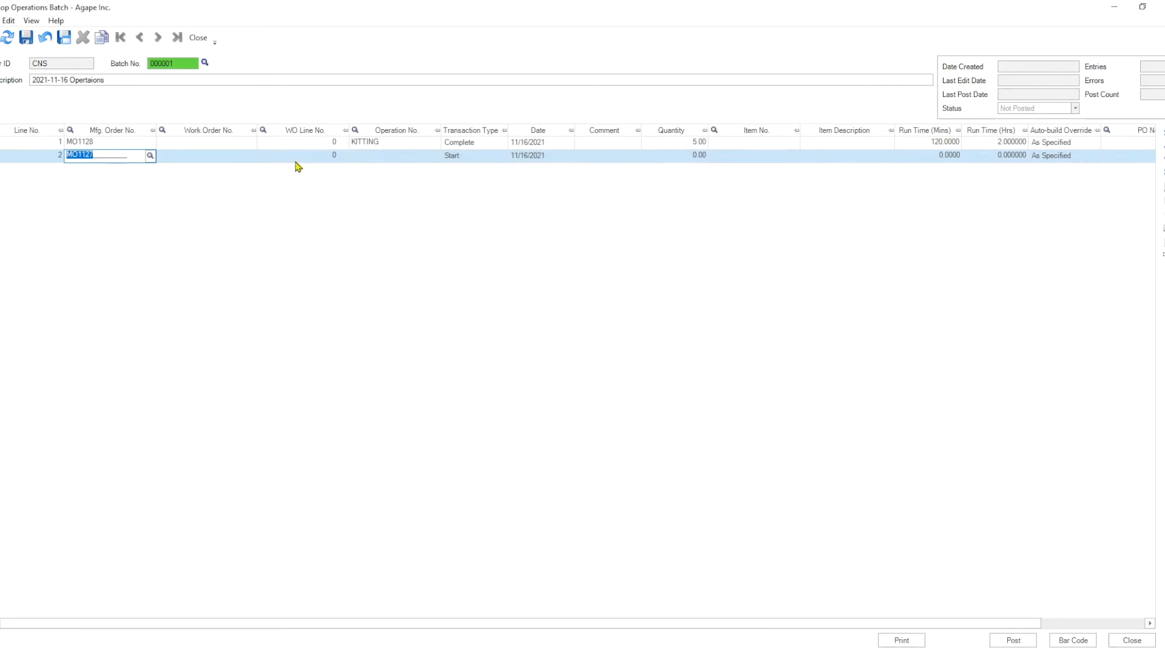
pyautogui.click(434, 157)
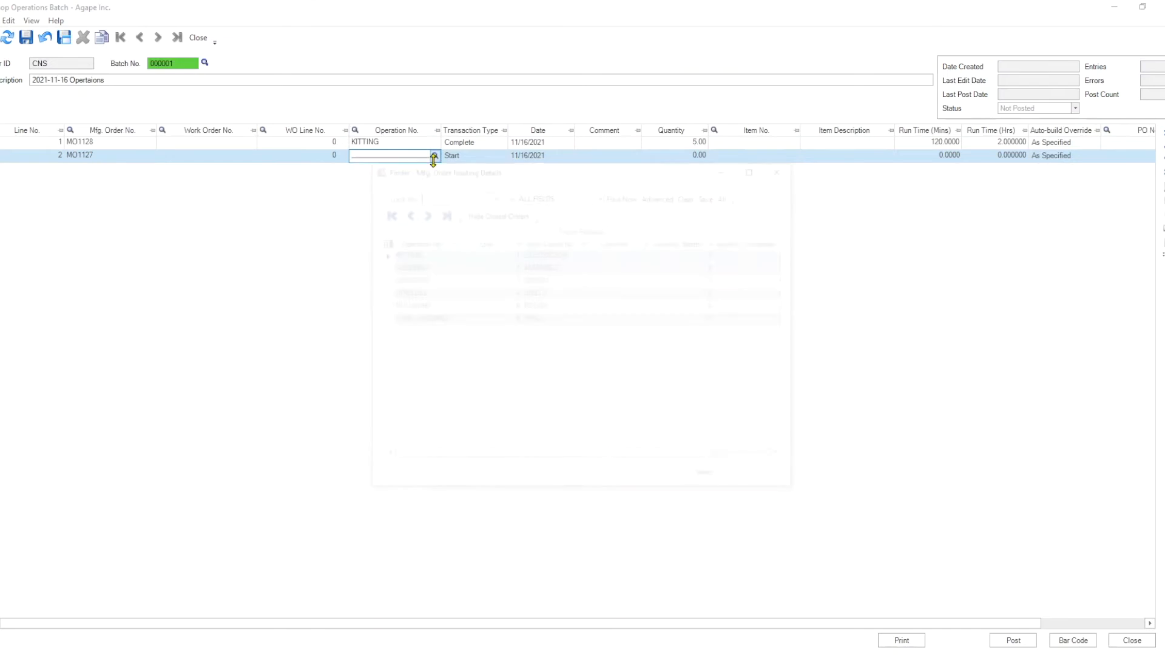
pyautogui.doubleClick(414, 278)
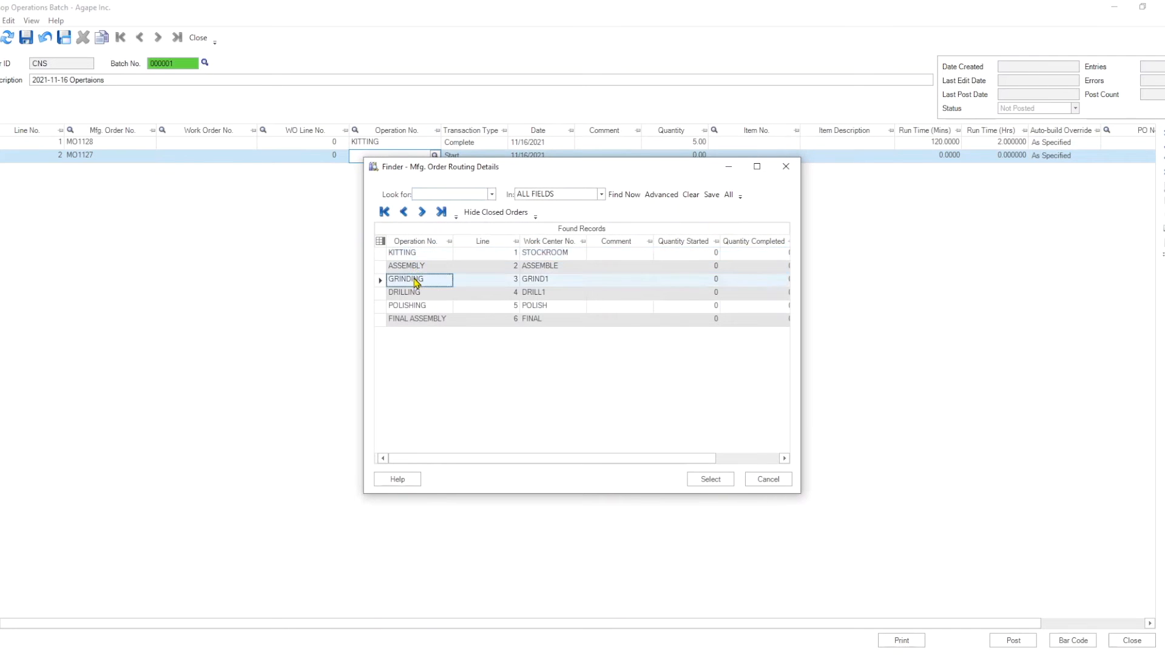
pyautogui.click(502, 157)
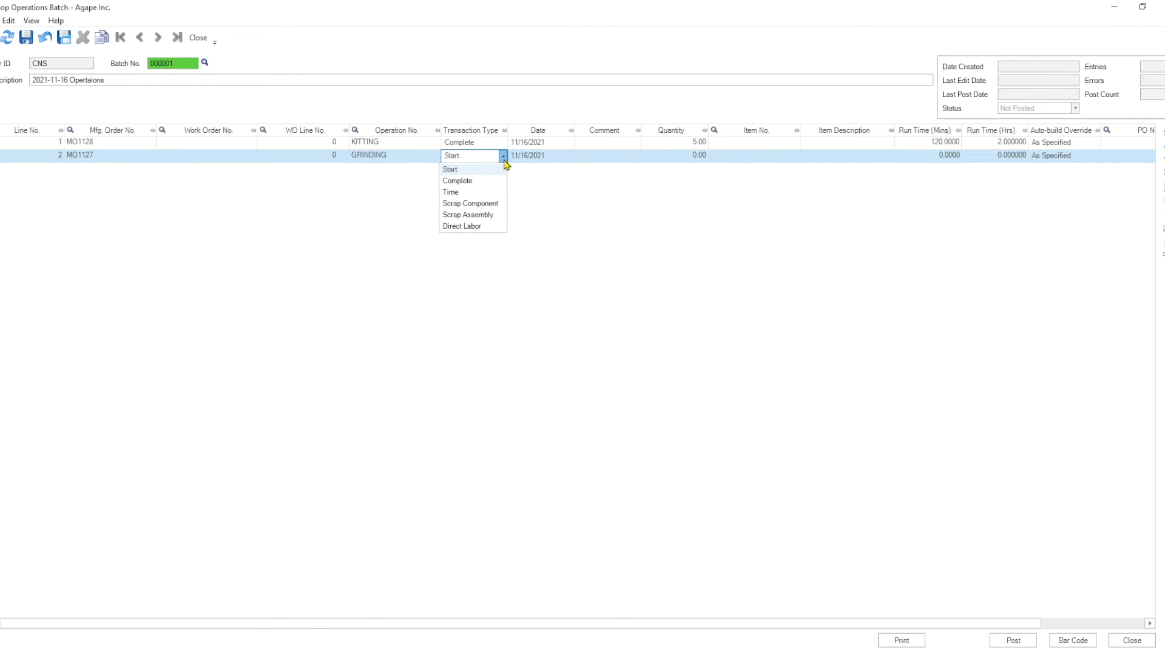
pyautogui.click(463, 193)
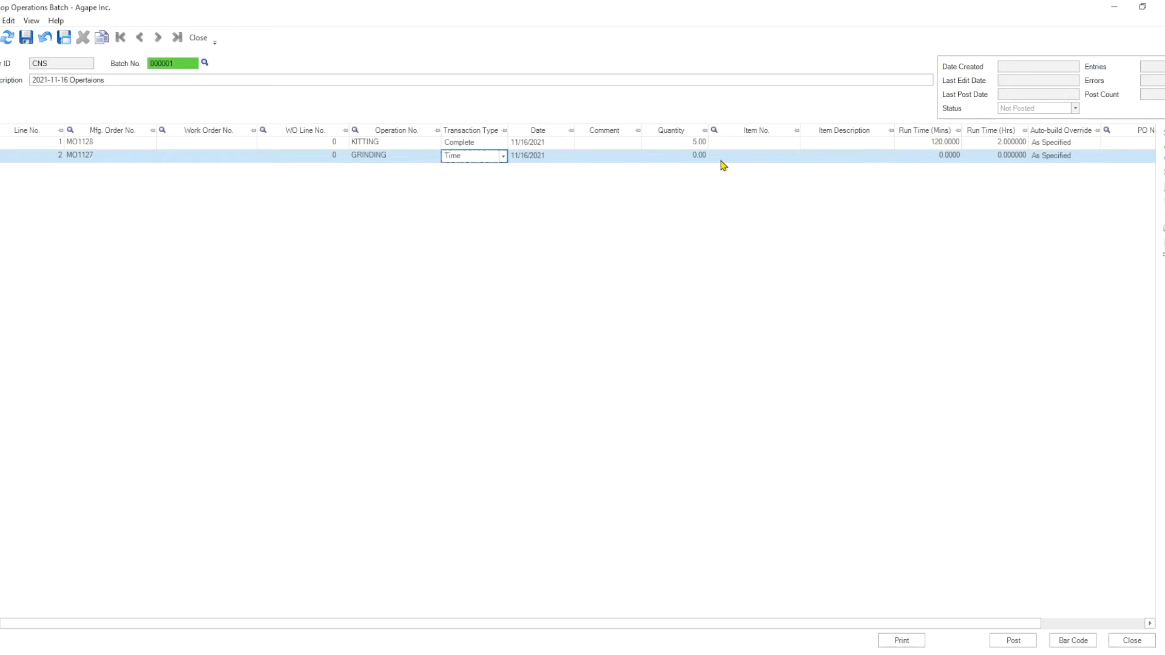
# Set the GRINDING line's run time to 75 minutes.
pyautogui.click(919, 159)
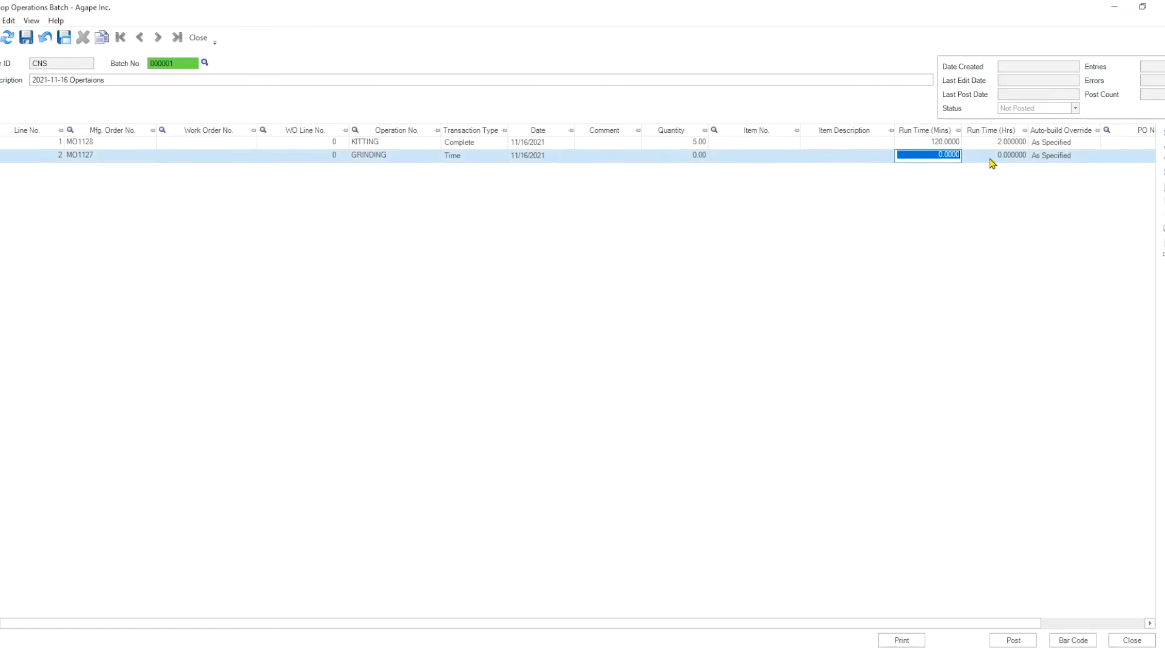
pyautogui.write('75')
pyautogui.click(999, 157)
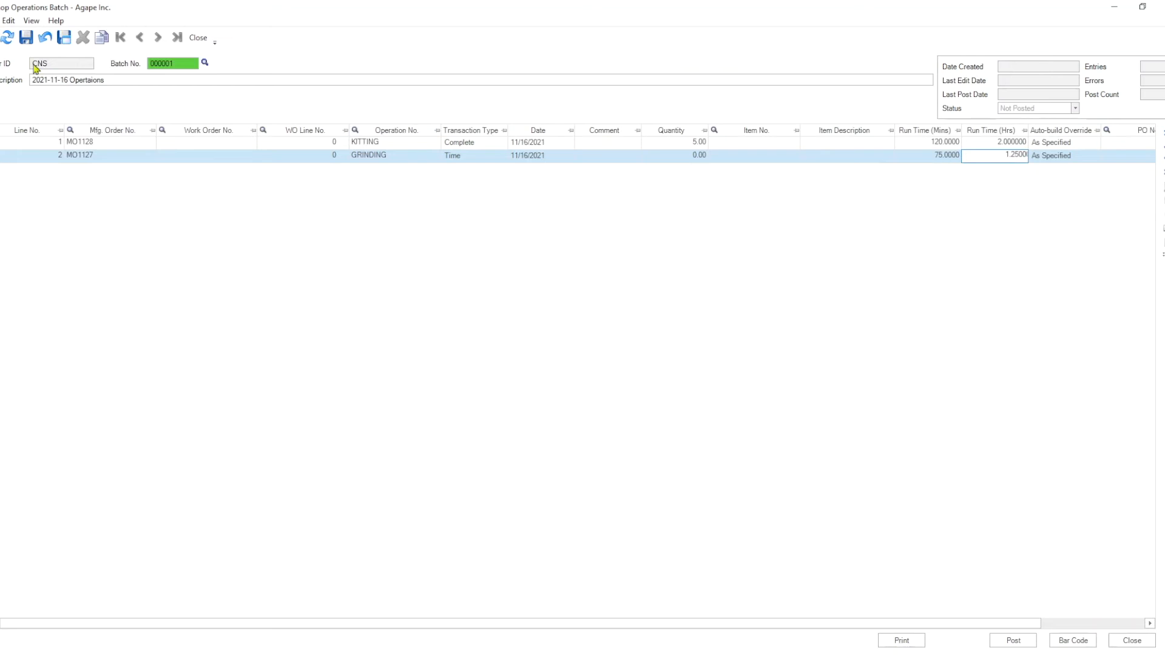
# Save and post the shop operations batch.
pyautogui.click(26, 38)
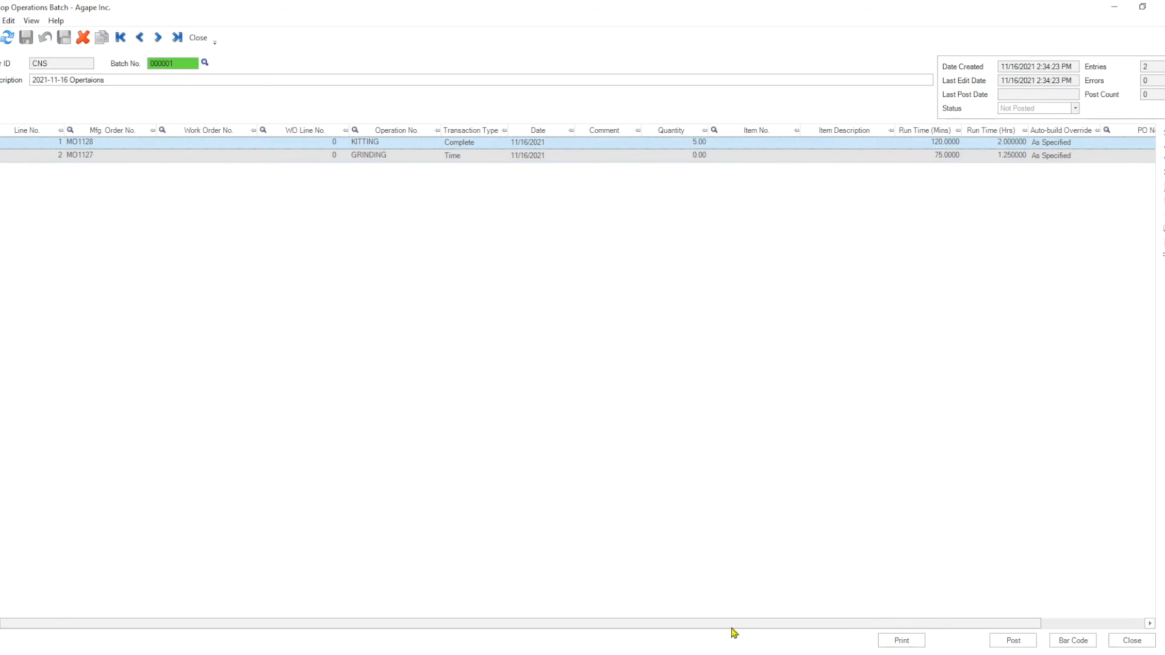
pyautogui.click(1020, 645)
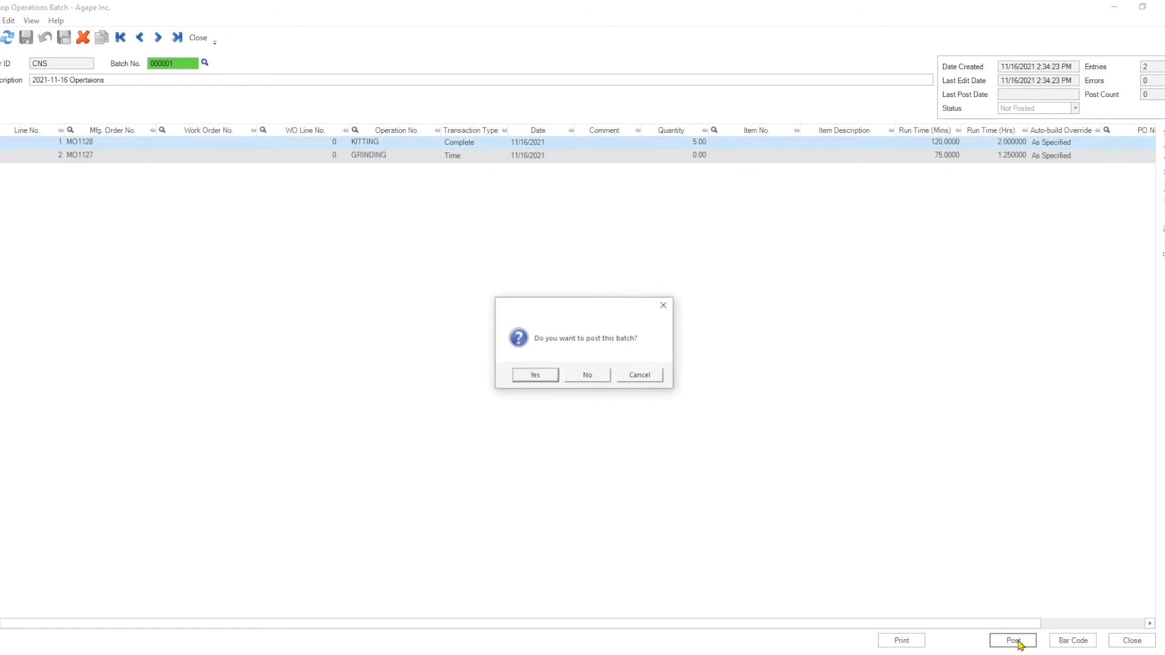
pyautogui.click(526, 379)
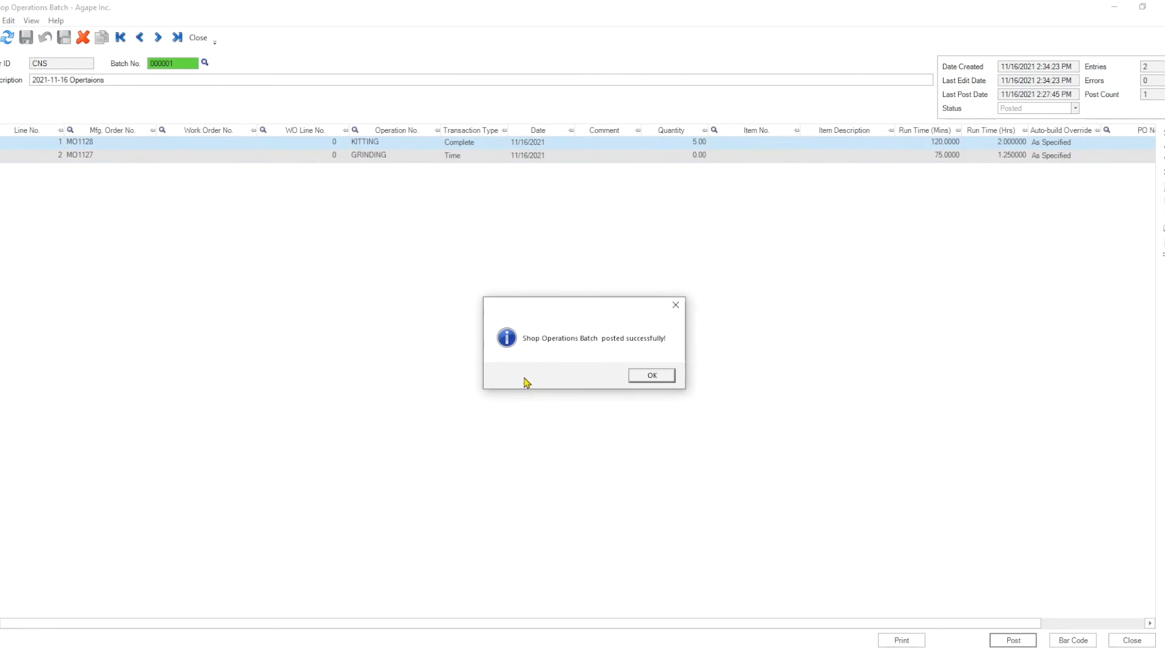
pyautogui.click(668, 381)
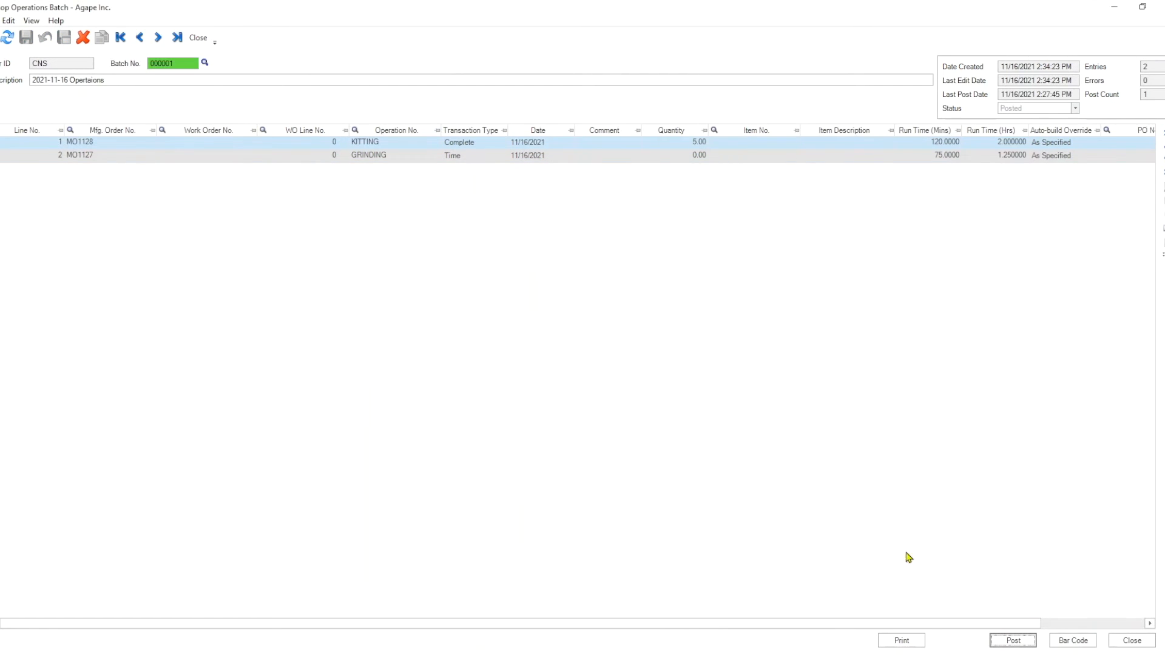
pyautogui.click(1140, 642)
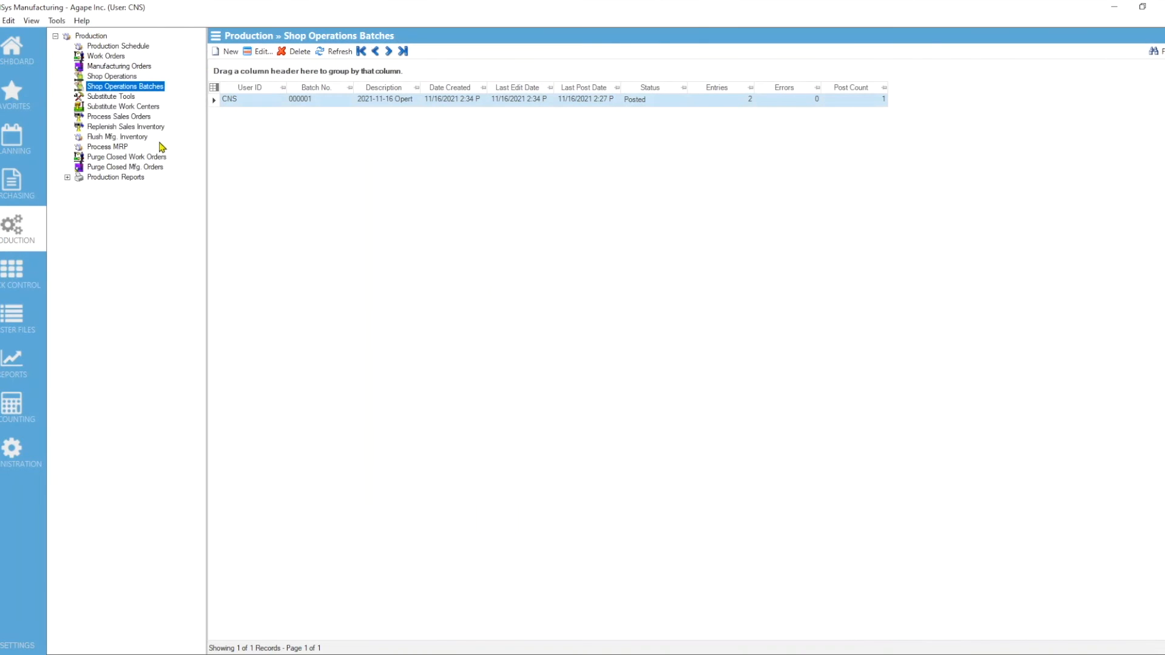
# Open manufacturing order MO1126 from the manufacturing orders list and view its material details.
pyautogui.click(119, 66)
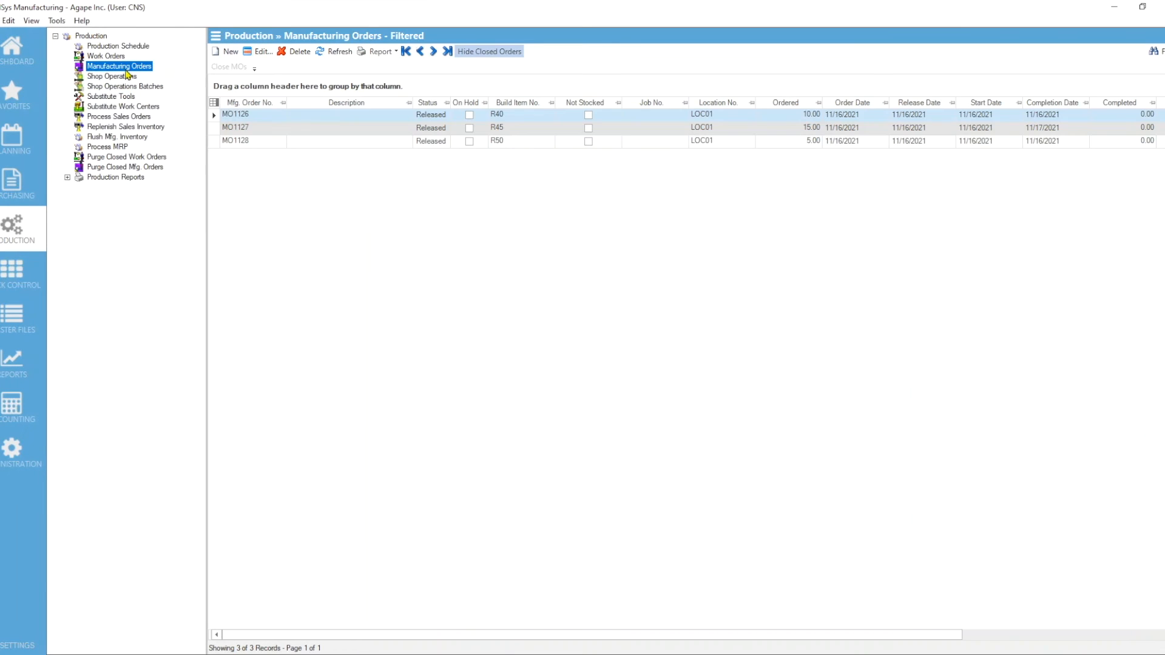
pyautogui.click(237, 116)
pyautogui.doubleClick(236, 118)
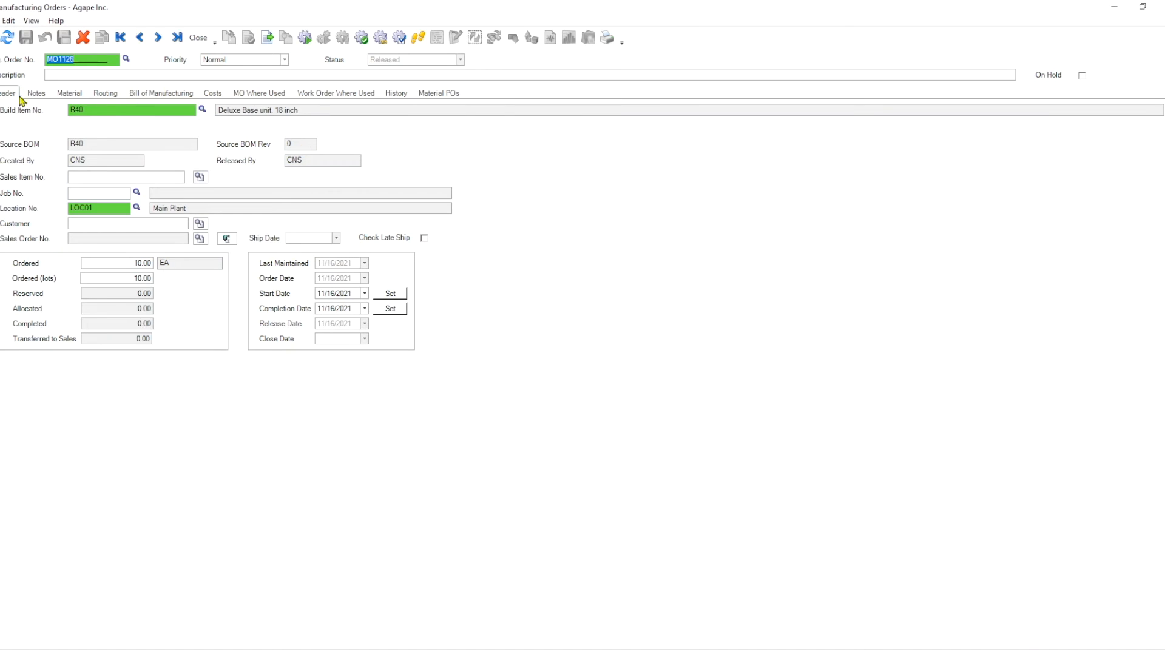
pyautogui.click(70, 93)
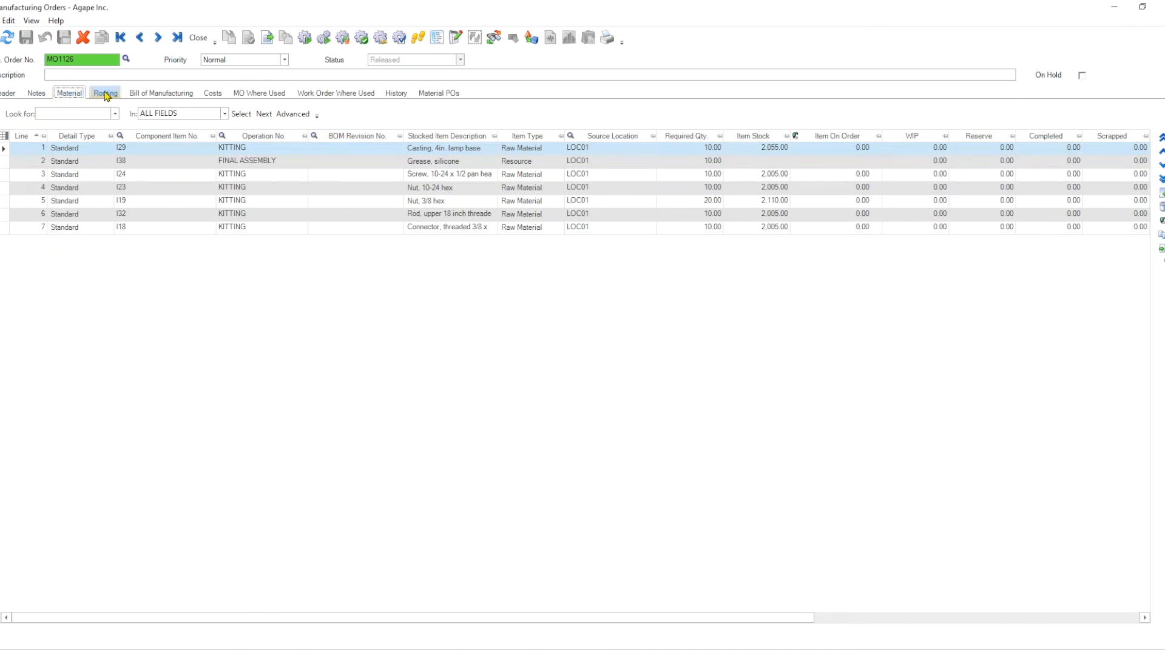
# Review the routing of manufacturing order MO1126, and the routing of MO1127 including its estimated and completed run times.
pyautogui.click(105, 93)
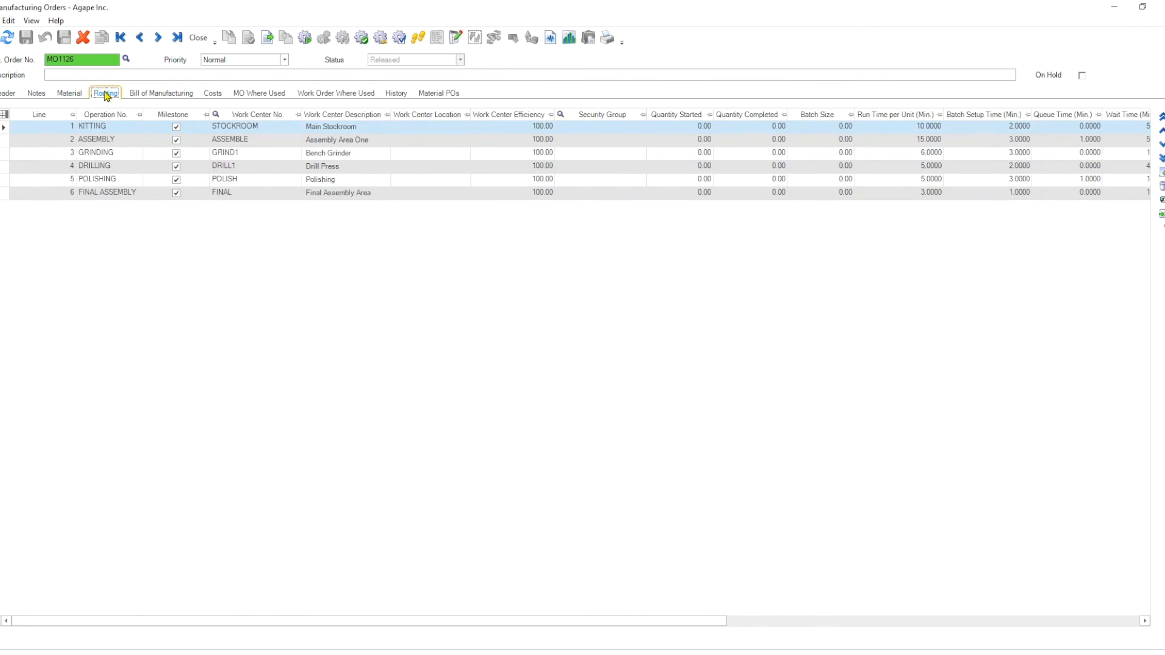
pyautogui.click(158, 39)
pyautogui.moveTo(624, 622); pyautogui.dragTo(827, 640)
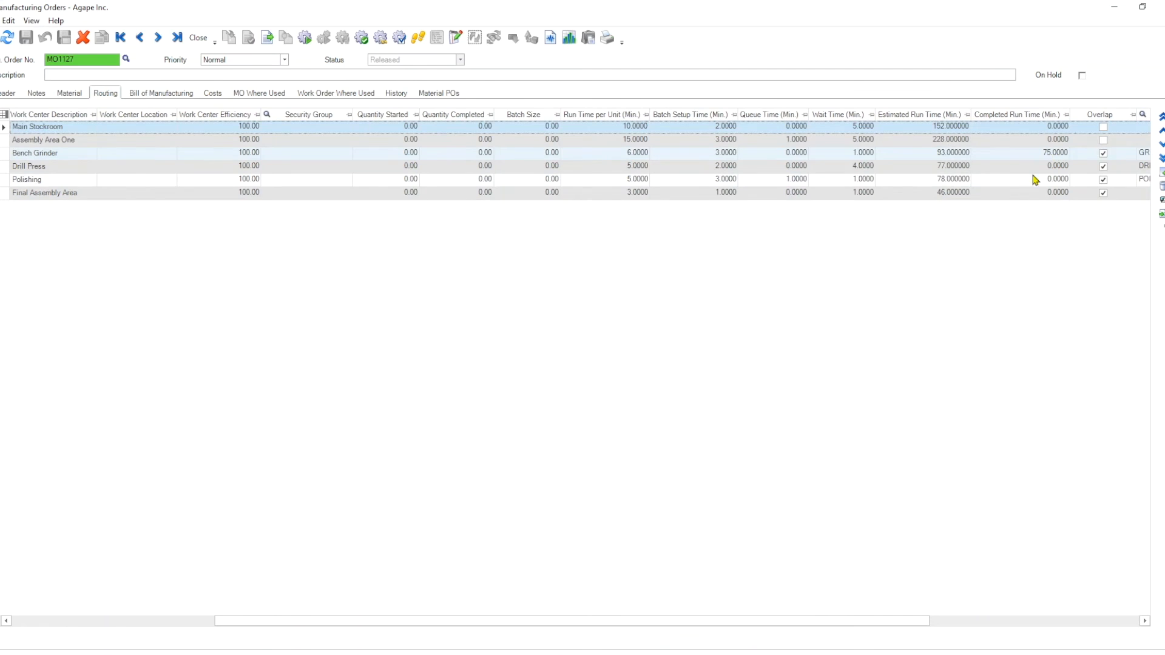
pyautogui.moveTo(699, 624); pyautogui.dragTo(351, 614)
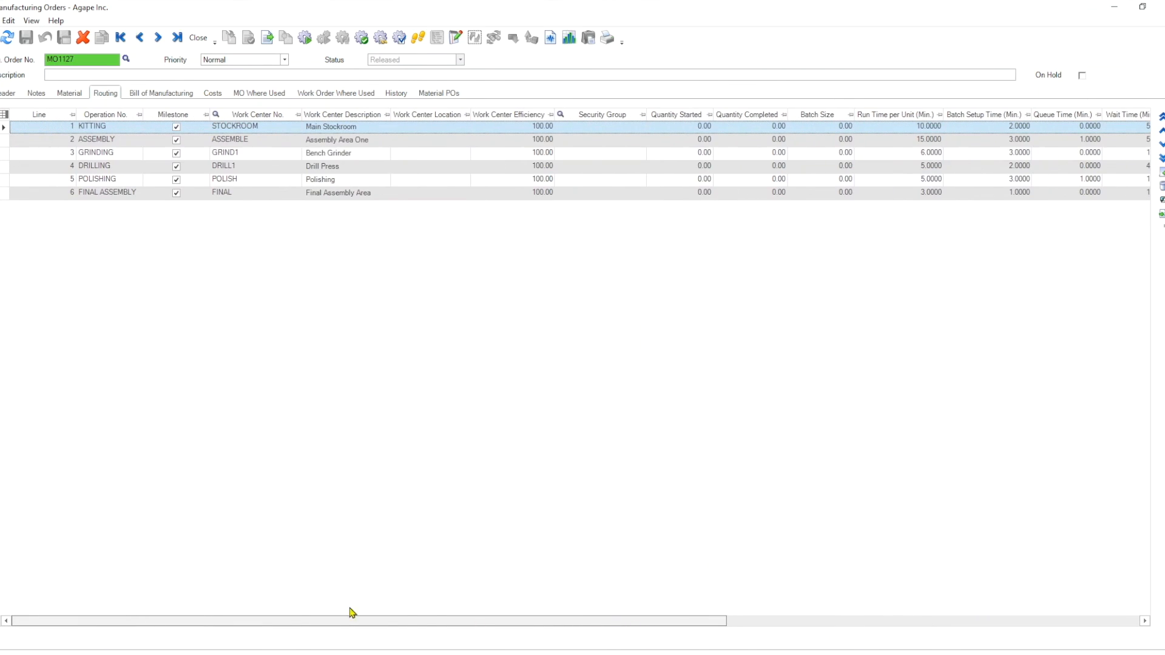
# Review the material details of manufacturing orders MO1127 and MO1128, including the WIP and released quantities for MO1128.
pyautogui.click(71, 94)
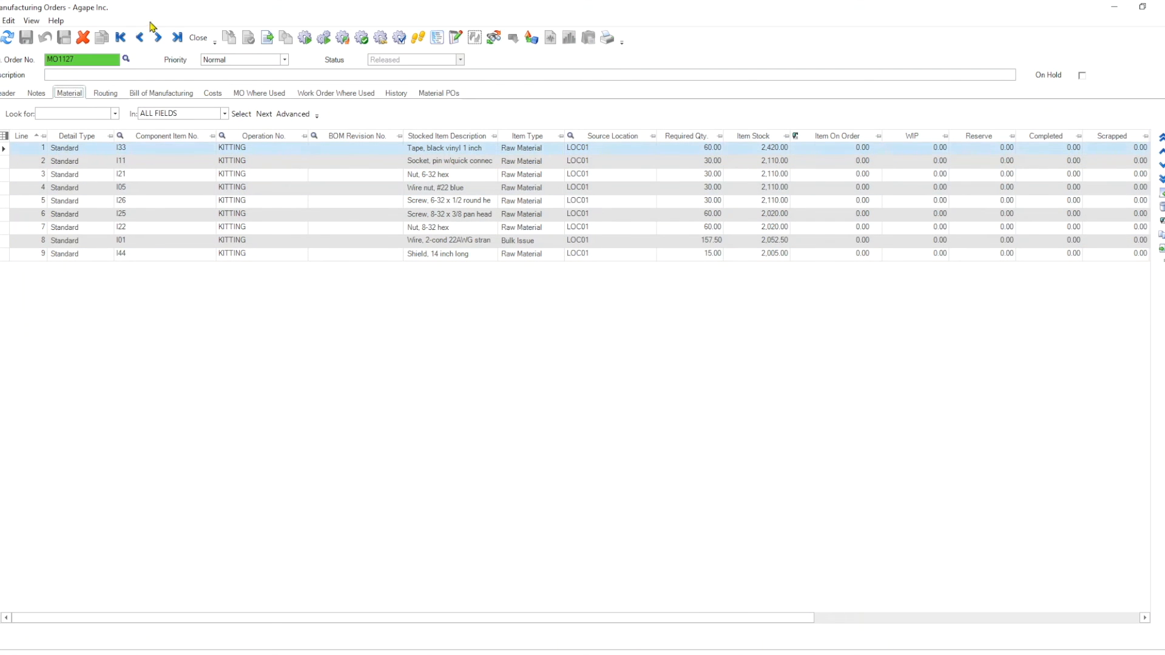
pyautogui.click(159, 39)
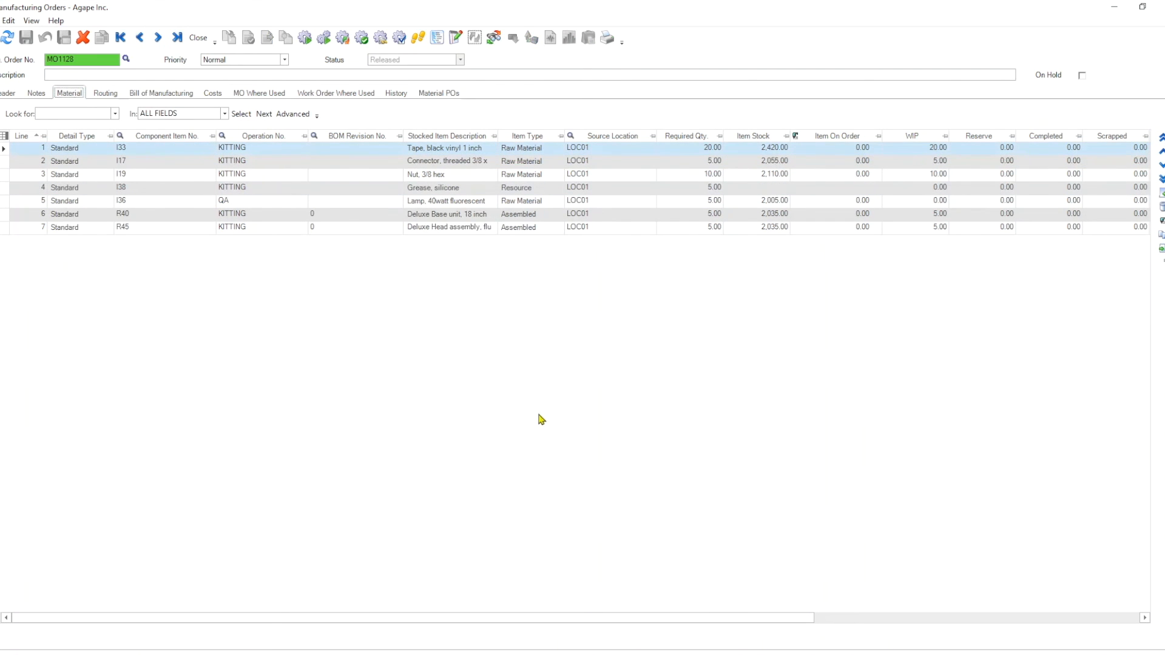
pyautogui.moveTo(520, 623); pyautogui.dragTo(746, 625)
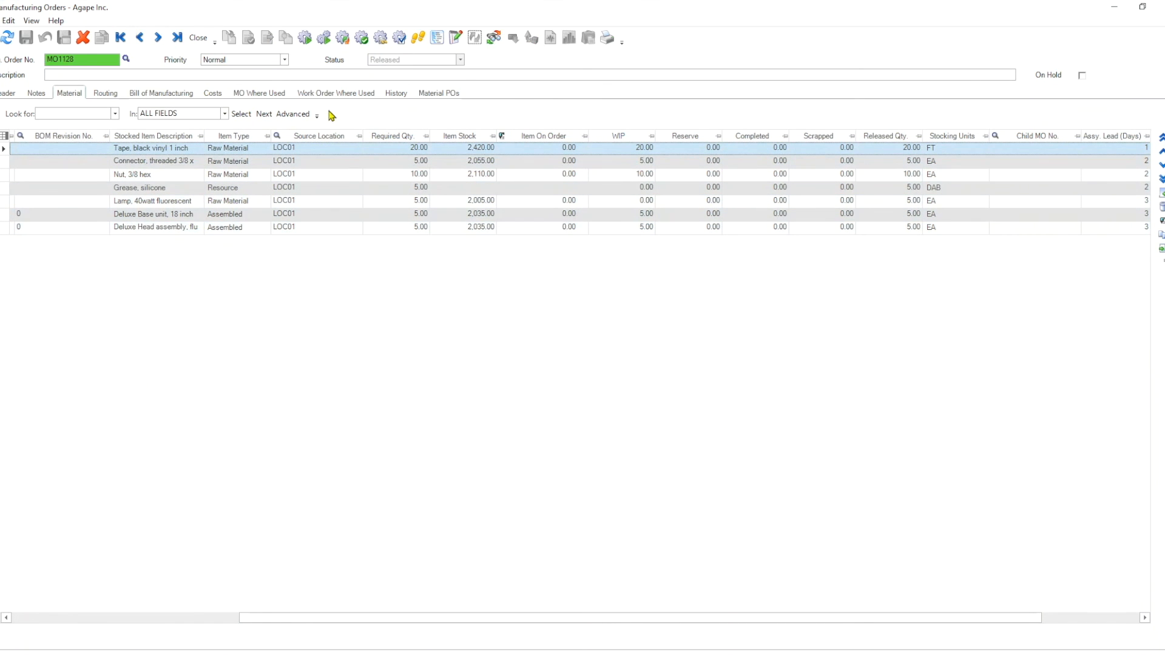
# Examine the routing of manufacturing order MO1128, including started and completed quantities and completed run times.
pyautogui.click(106, 94)
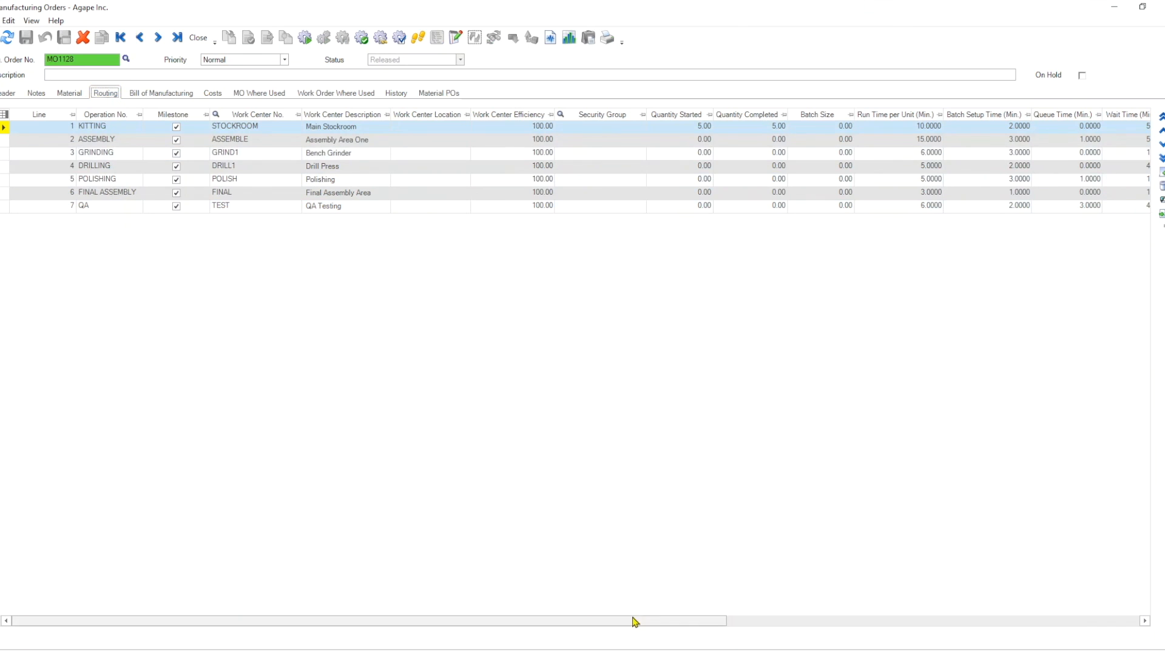
pyautogui.moveTo(632, 620); pyautogui.dragTo(852, 633)
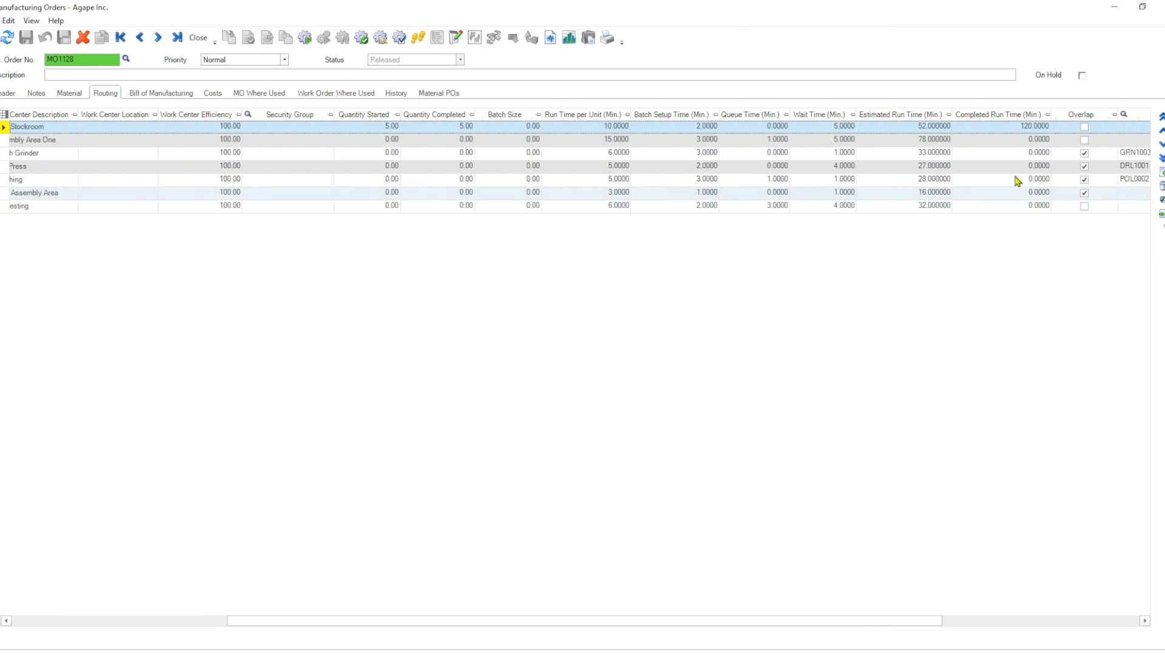
pyautogui.moveTo(783, 624); pyautogui.dragTo(205, 617)
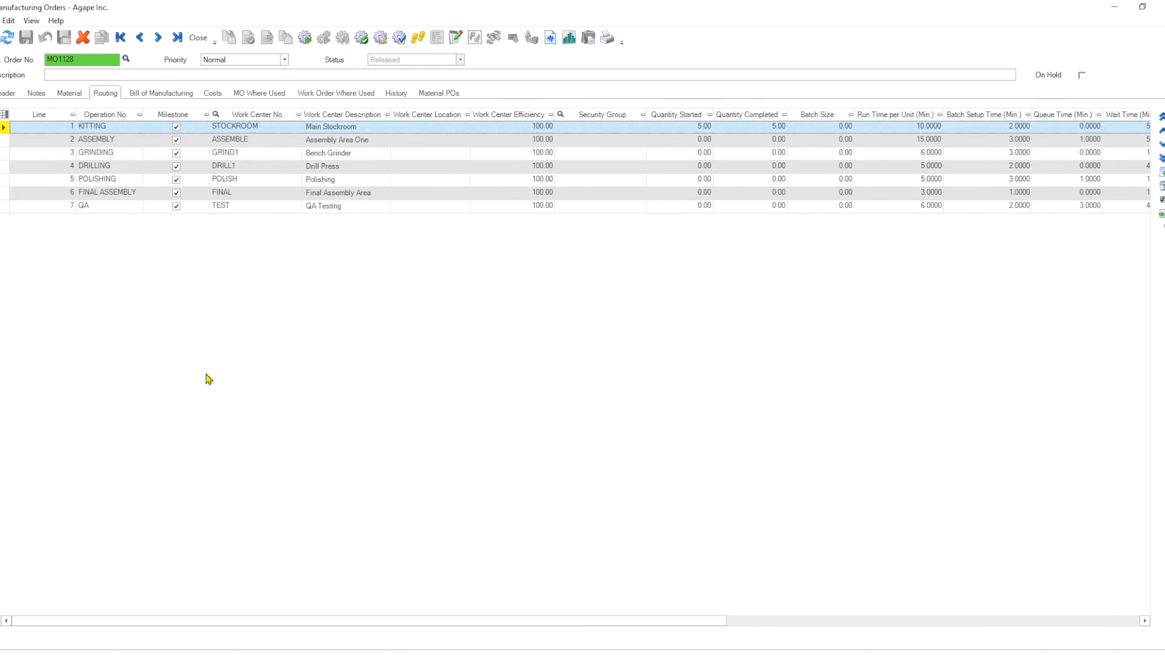
# Close the manufacturing order and open the list of shop operations batches.
pyautogui.click(198, 39)
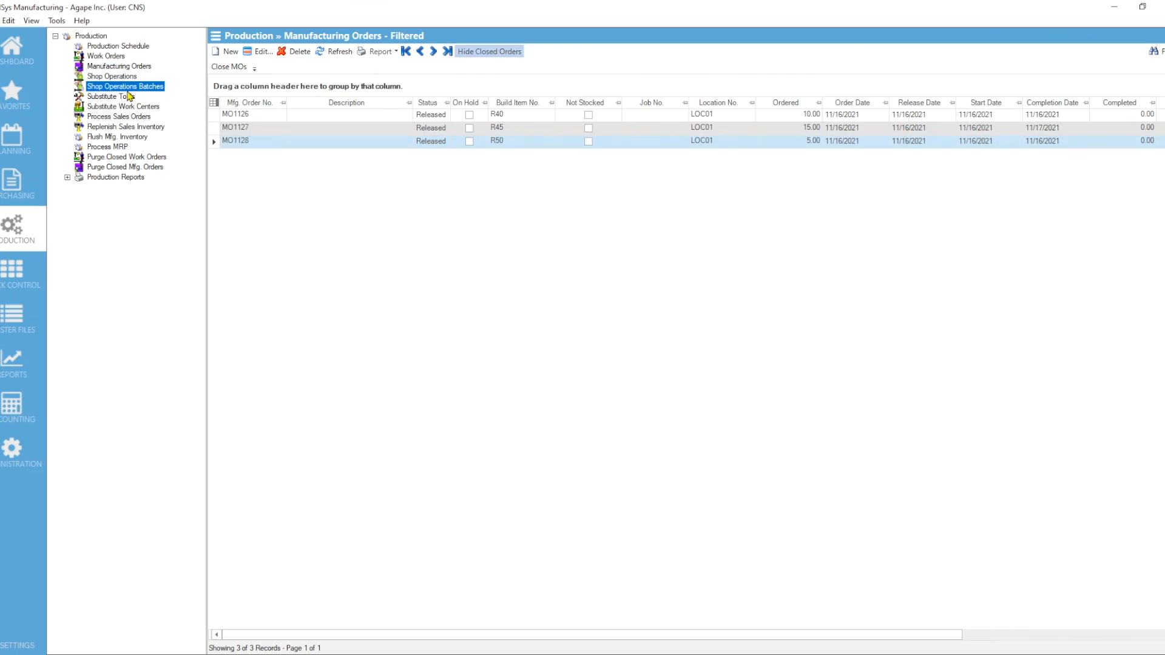
pyautogui.click(127, 88)
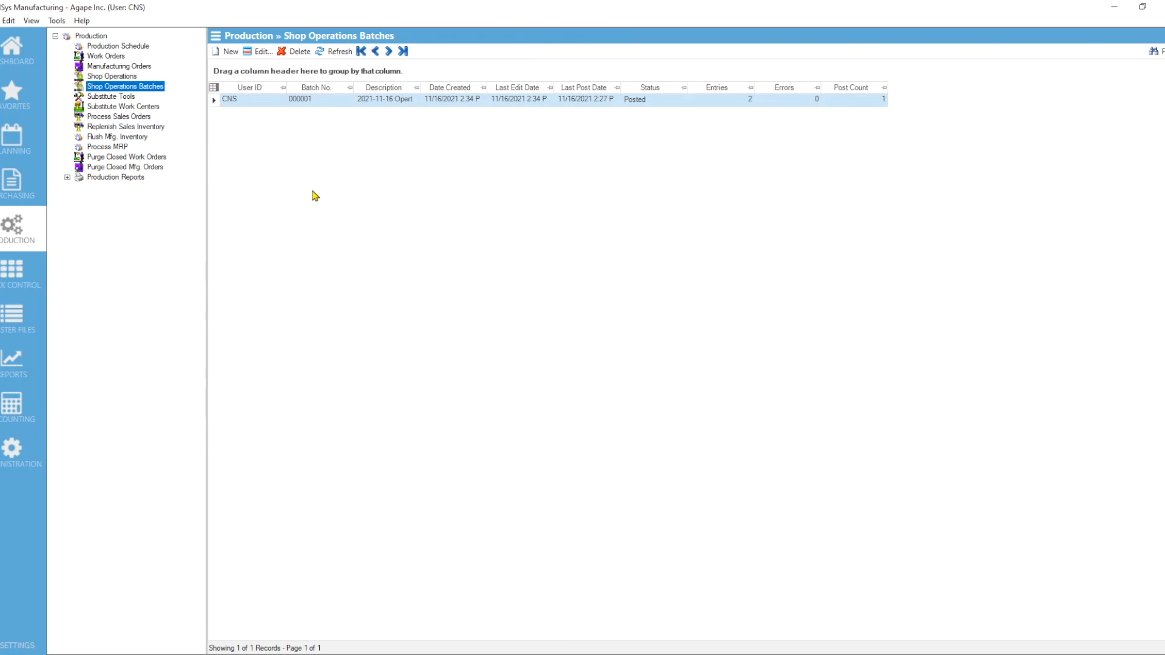